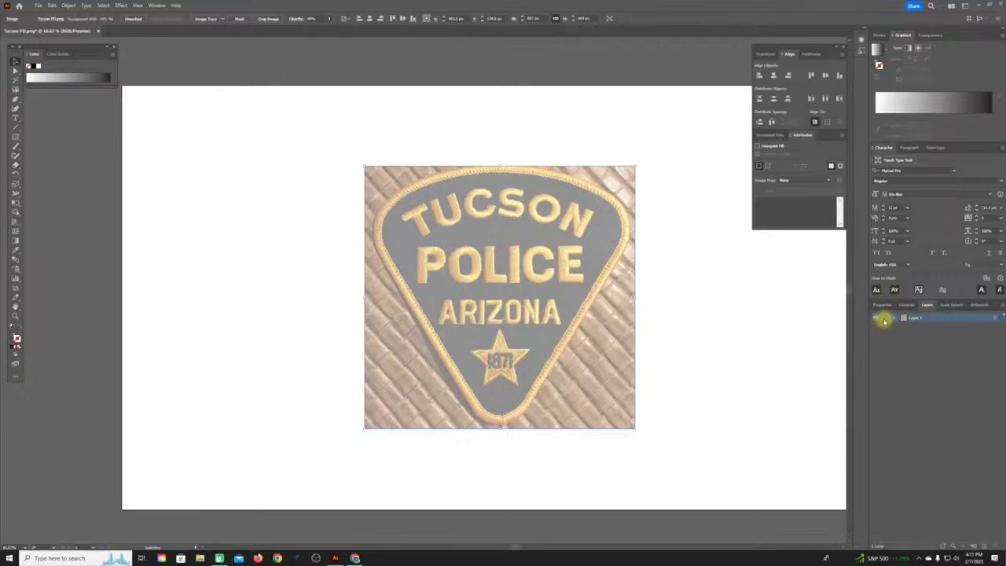
- Deselect the patch image and show the document rulers
key(ctrl+shift+a)
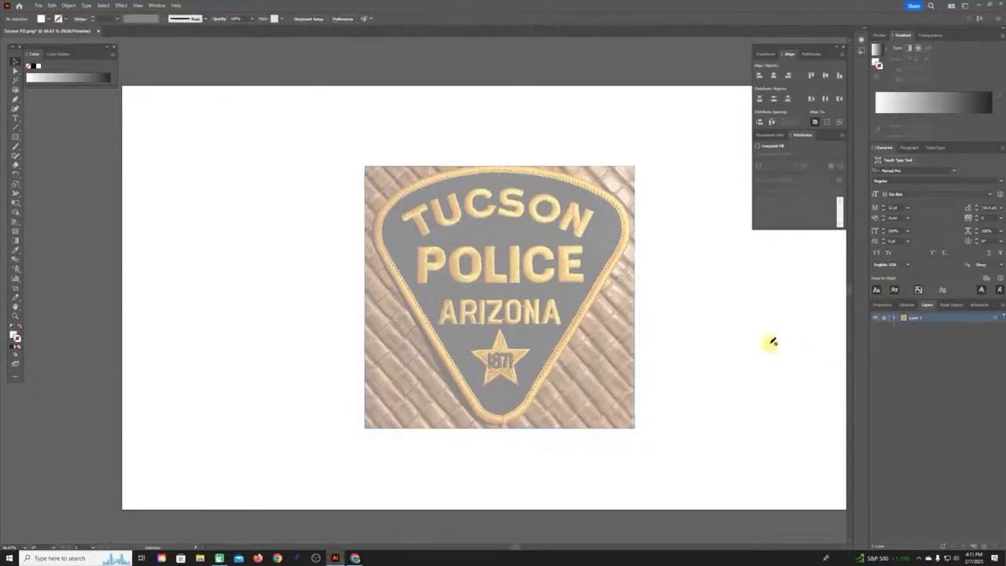
click(157, 6)
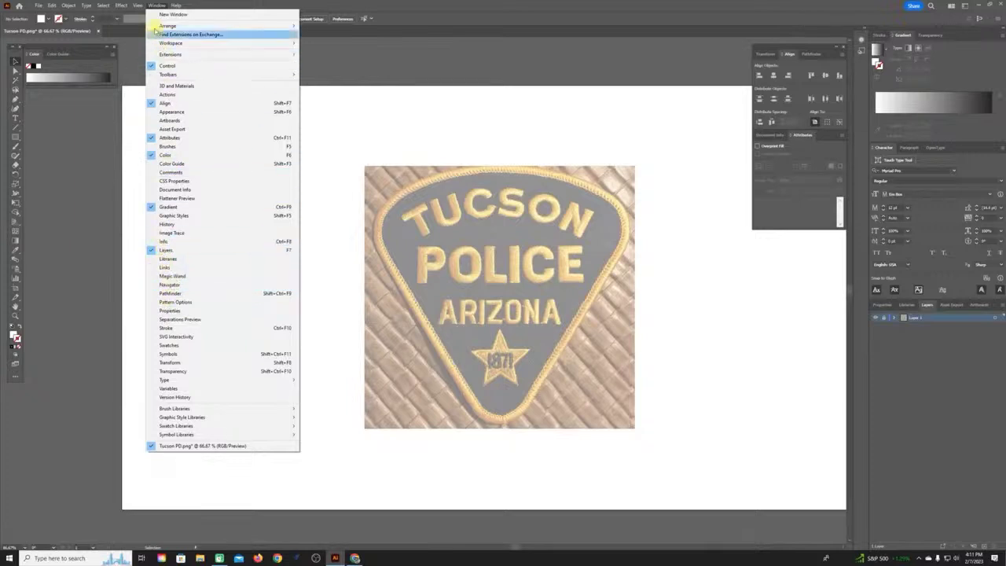
click(138, 6)
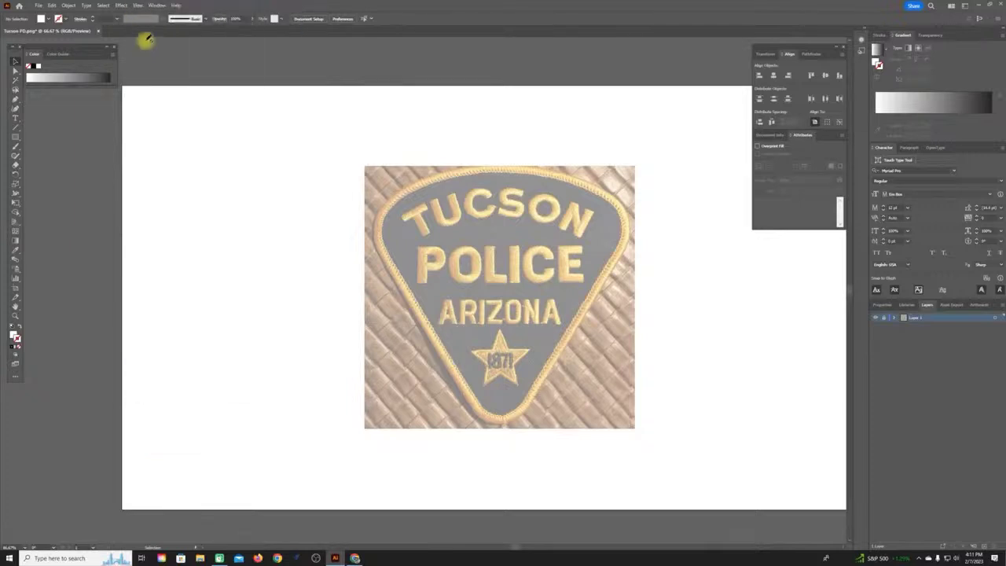
click(137, 7)
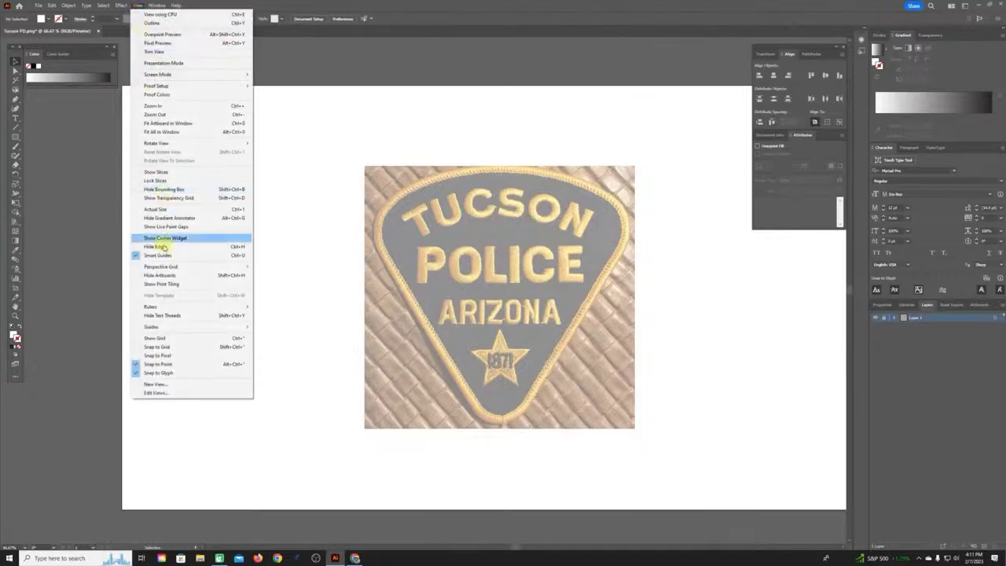
mouse_move(165, 307)
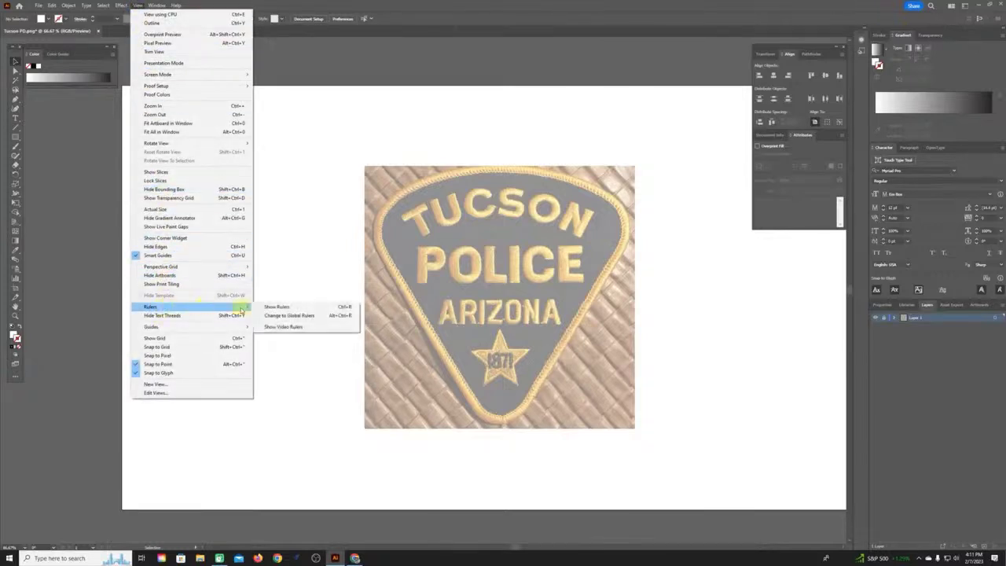
click(285, 307)
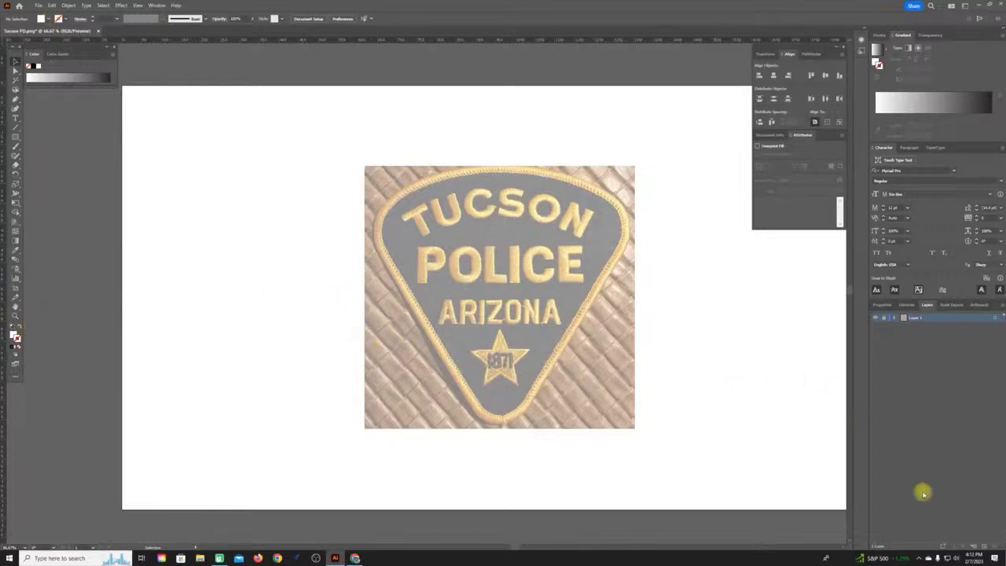
- Create a new layer named Guide
click(1002, 307)
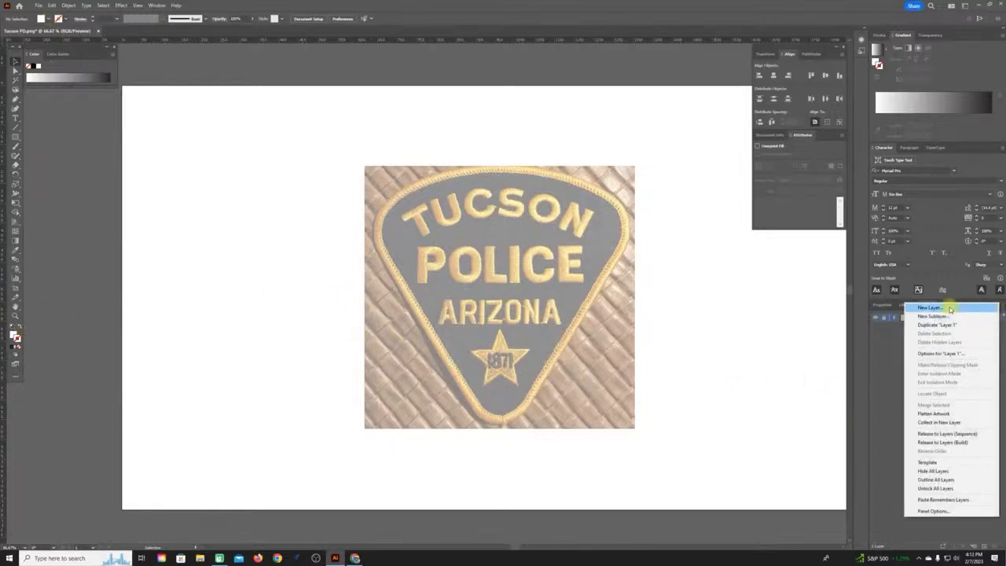
click(955, 305)
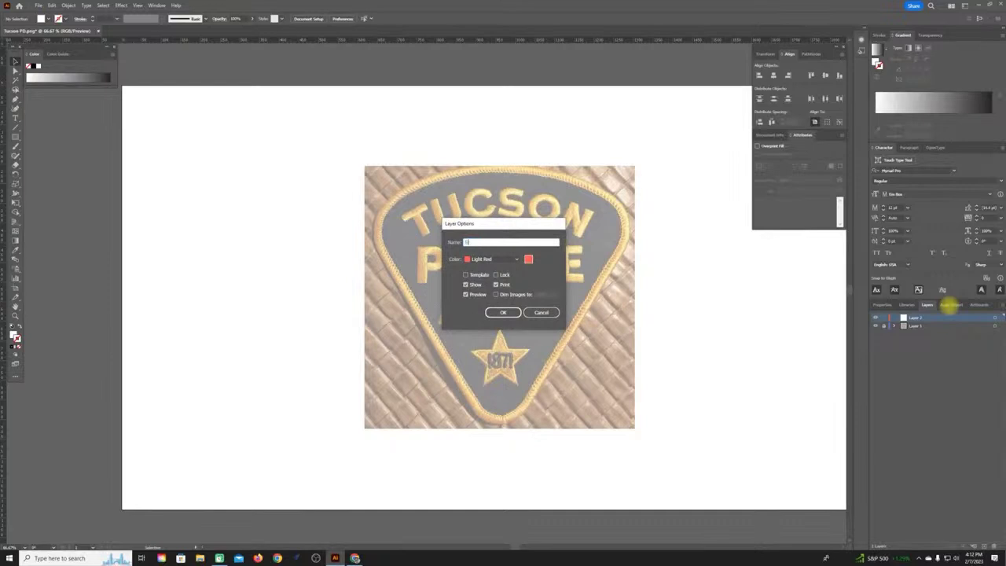
key(Return)
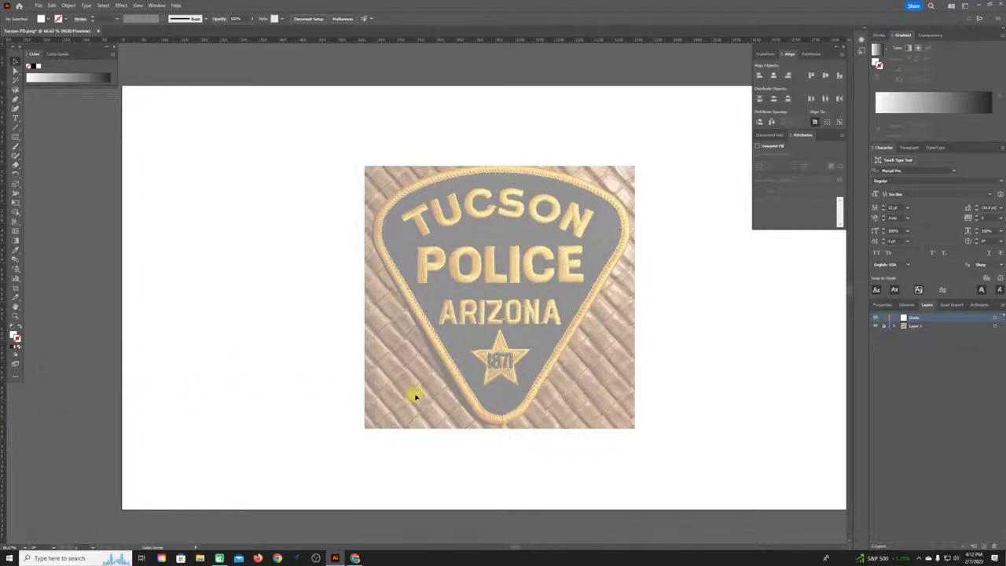
- Place a vertical guide through the centre of the patch, fine-tuning it against the star and the patch's bottom tip
click(501, 389)
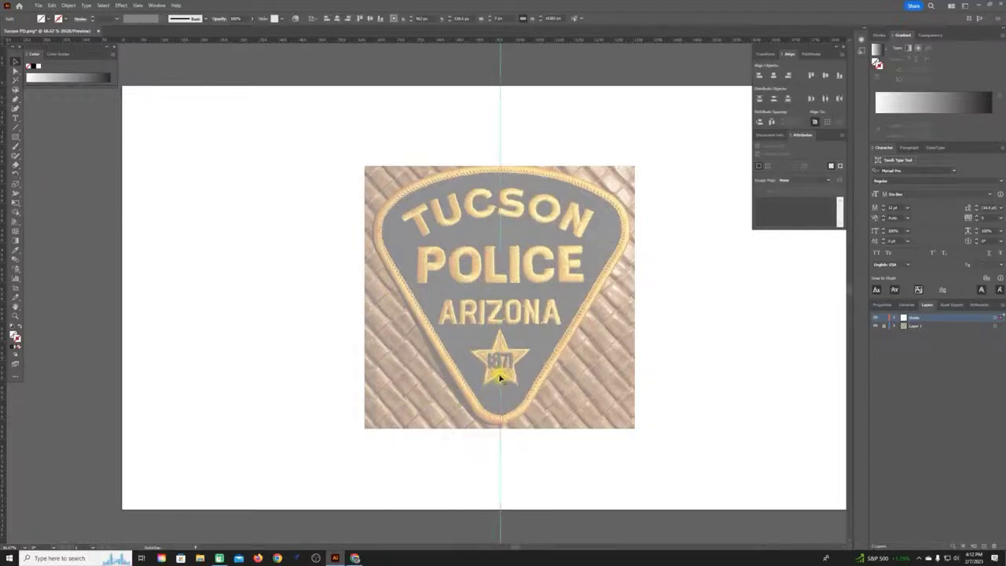
scroll(510, 420, up, 2)
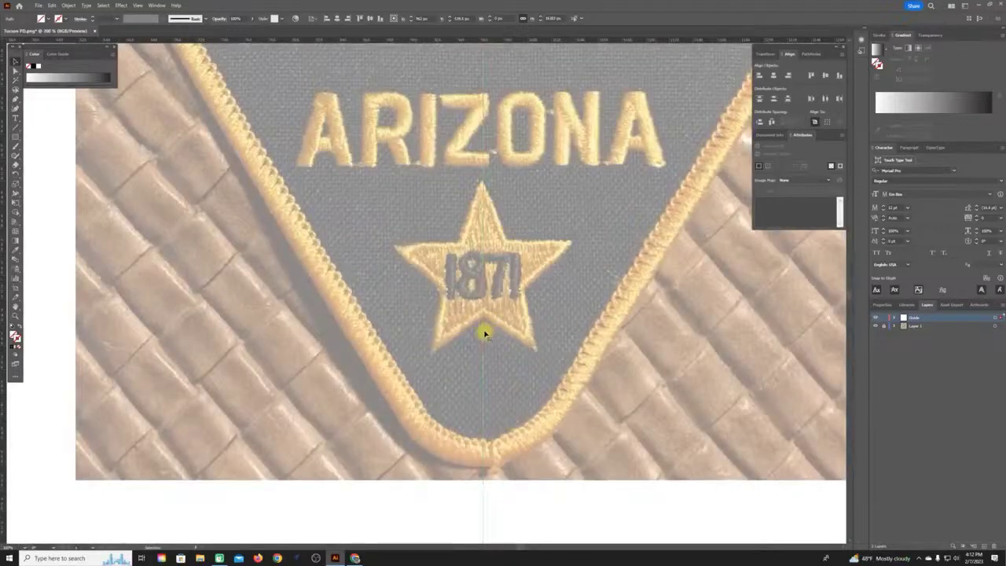
drag(485, 334, 486, 338)
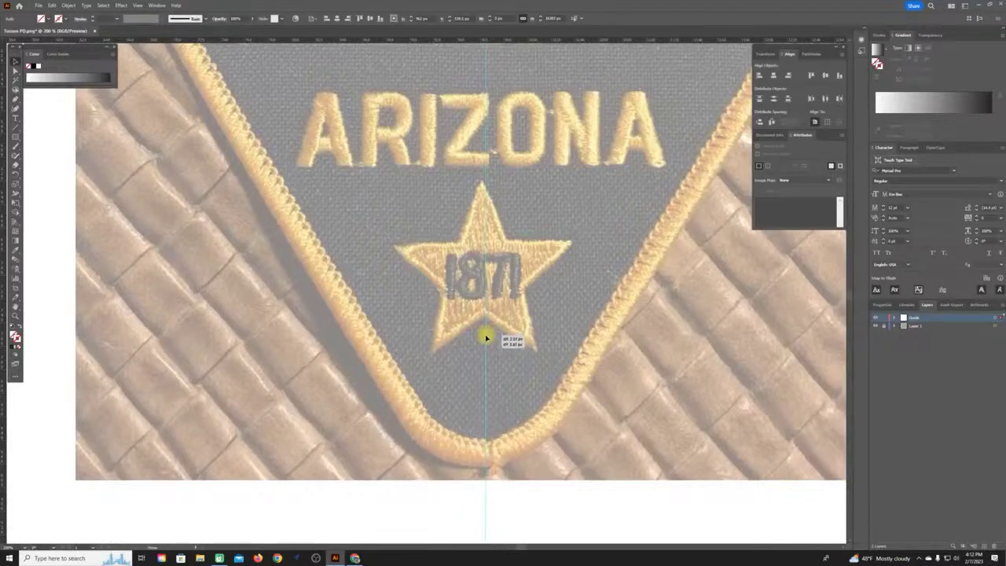
drag(486, 338, 485, 324)
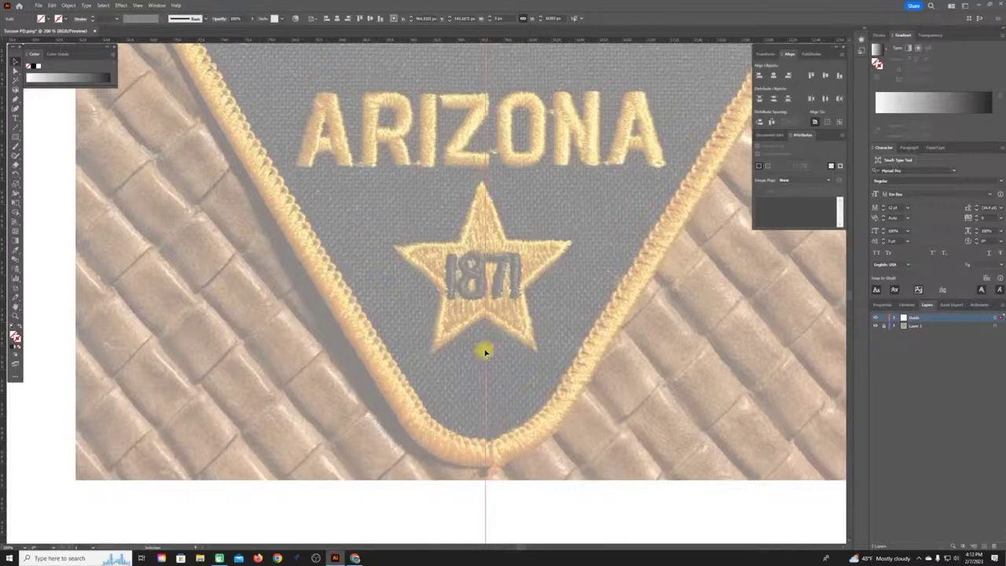
drag(485, 353, 484, 354)
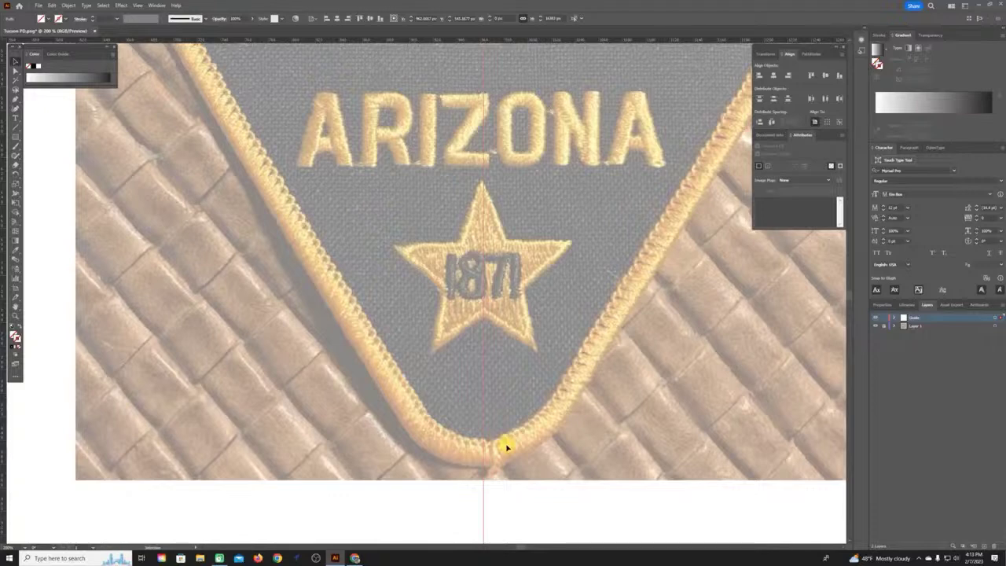
- Lock the Guide layer and create a new layer named Border
click(886, 320)
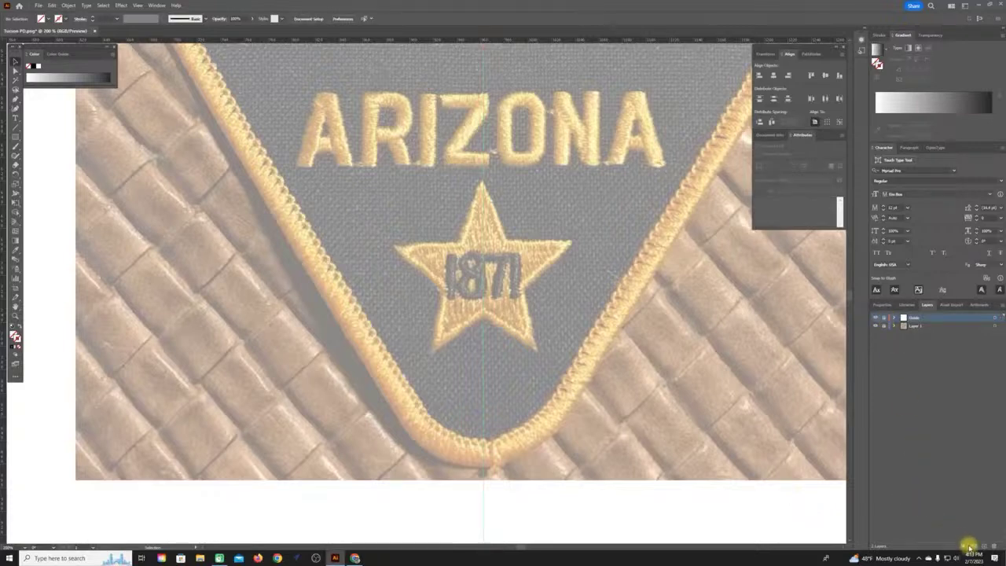
click(1001, 306)
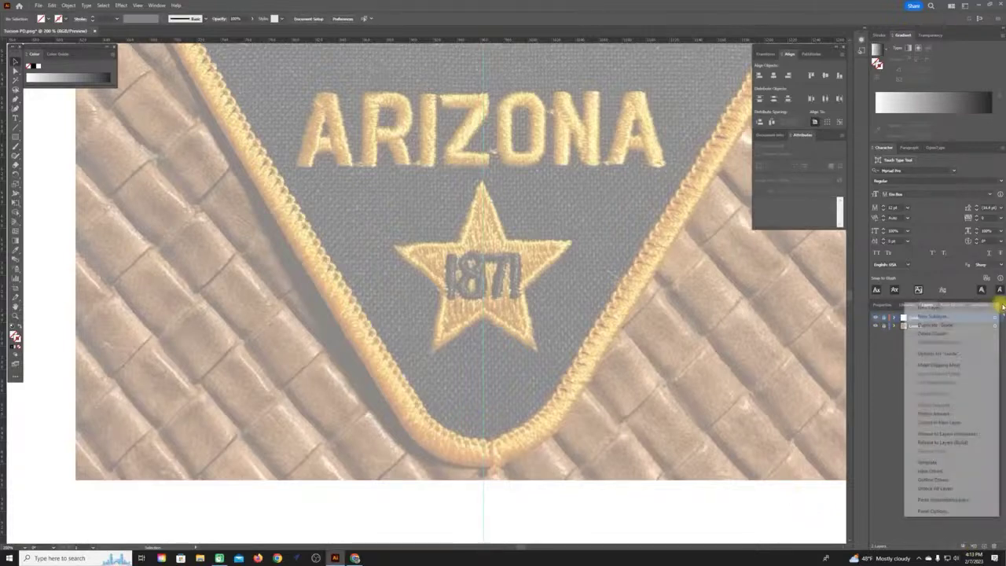
click(930, 308)
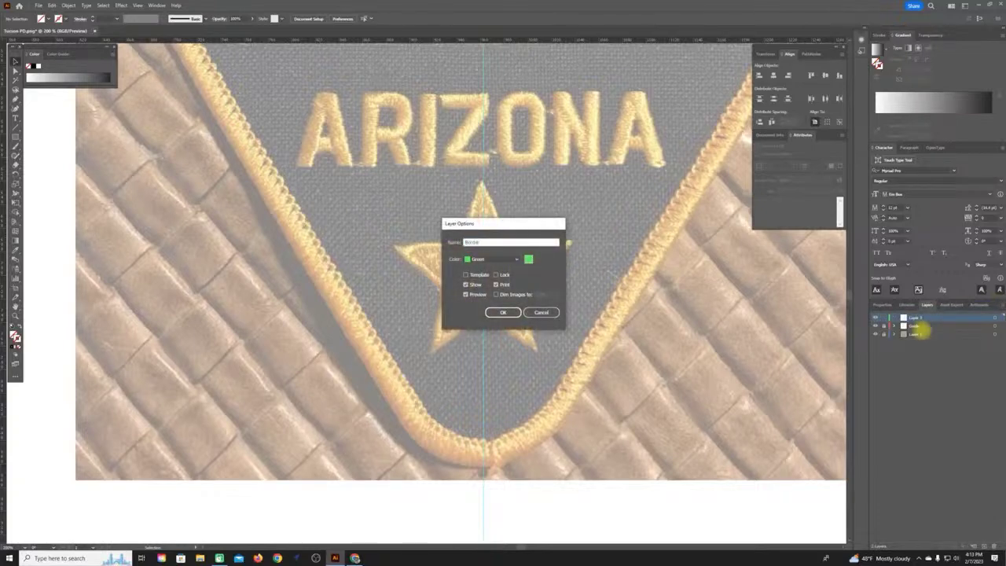
key(Return)
- Trace the left half of the patch's border from top centre to bottom centre with the Curvature tool, giving it a 1 pt black stroke
scroll(487, 387, down, 2)
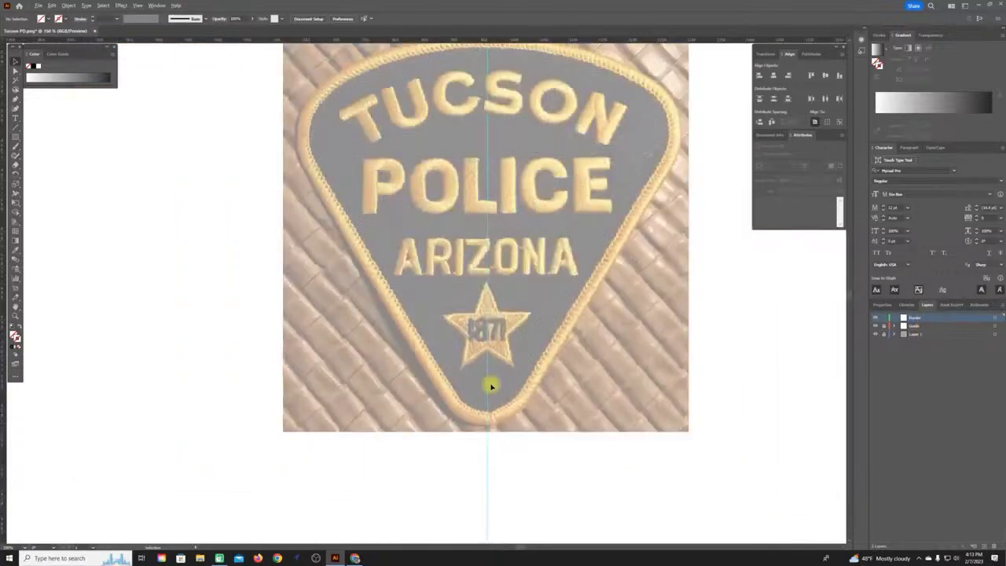
scroll(522, 310, up, 2)
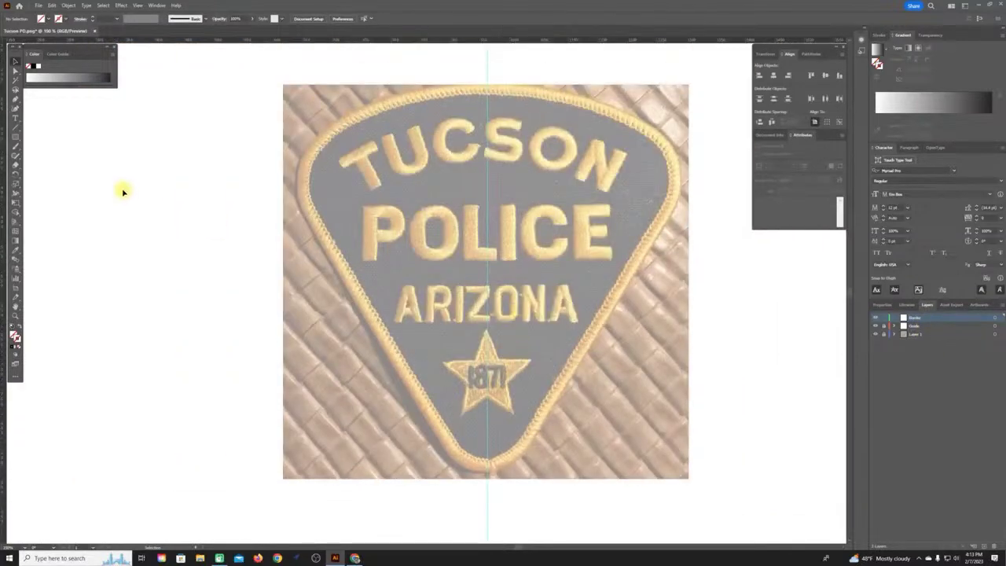
click(16, 107)
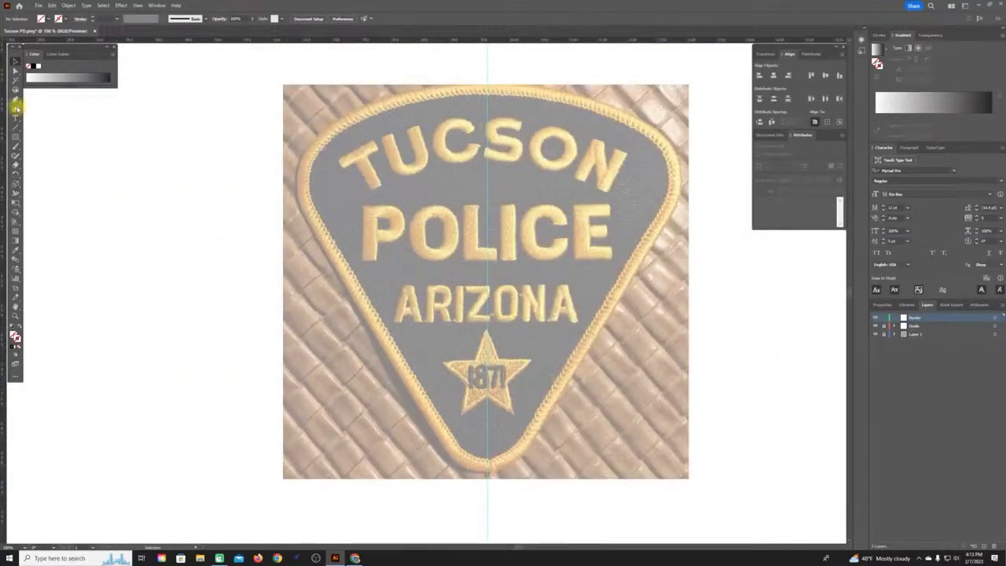
click(427, 92)
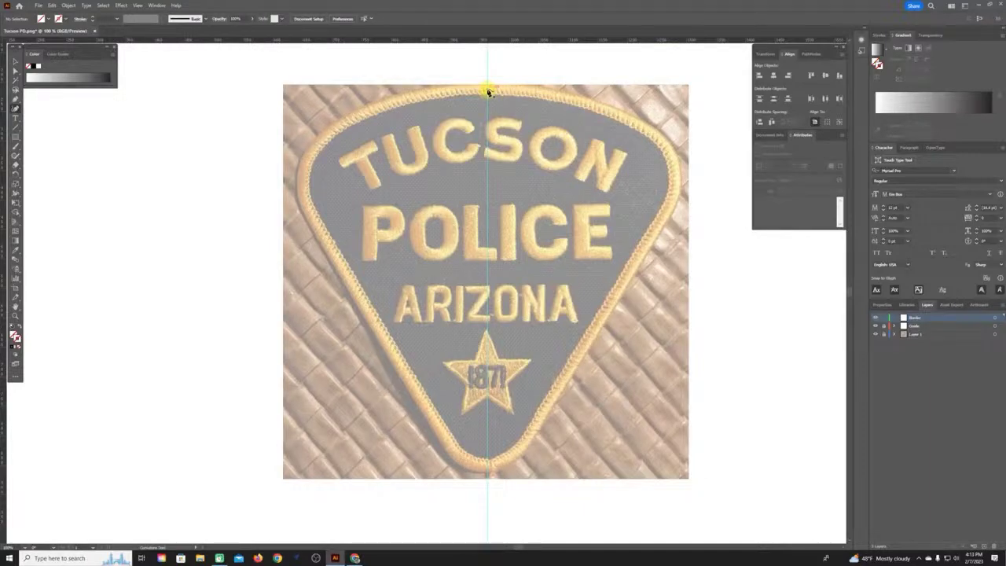
click(488, 93)
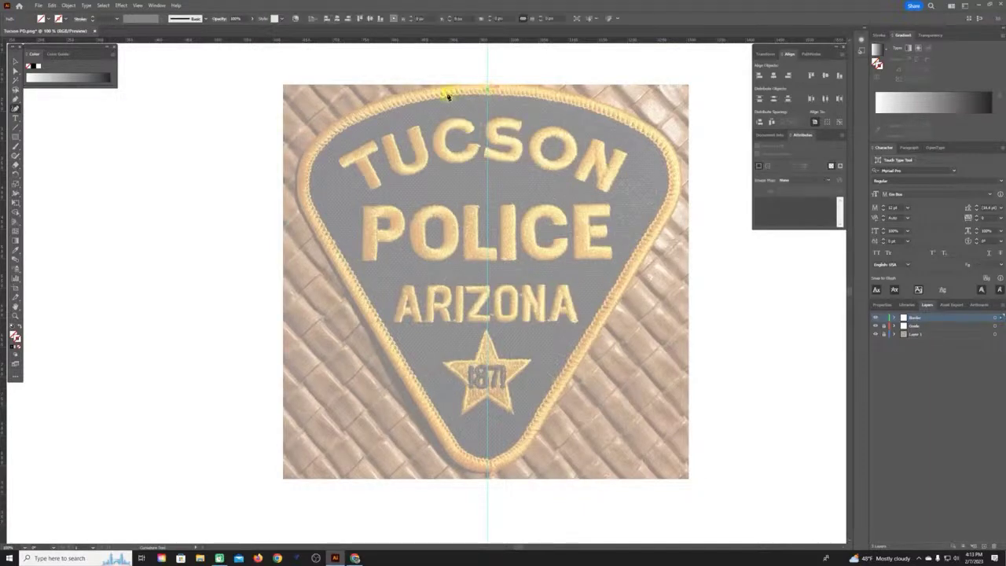
click(386, 107)
click(313, 157)
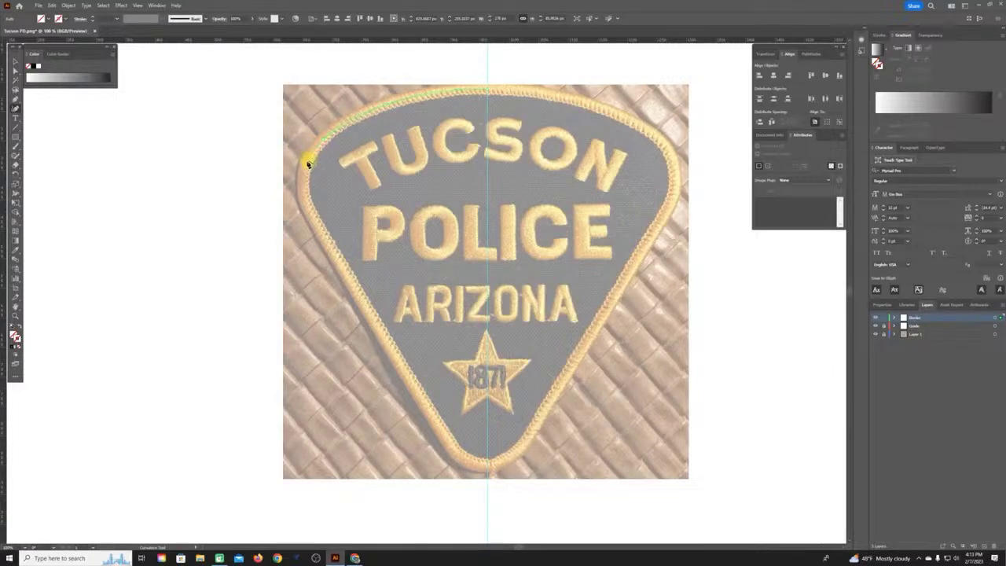
click(308, 164)
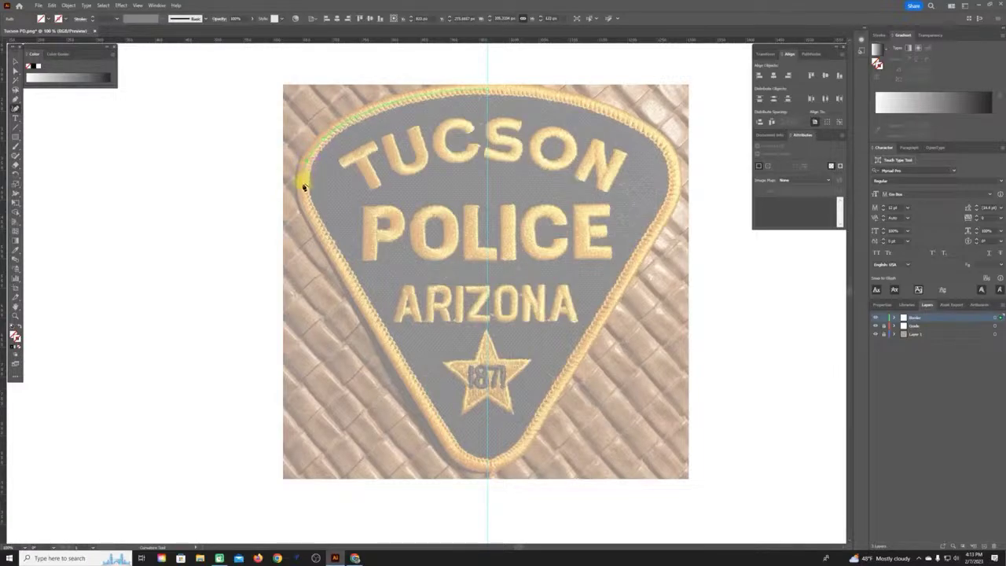
click(305, 186)
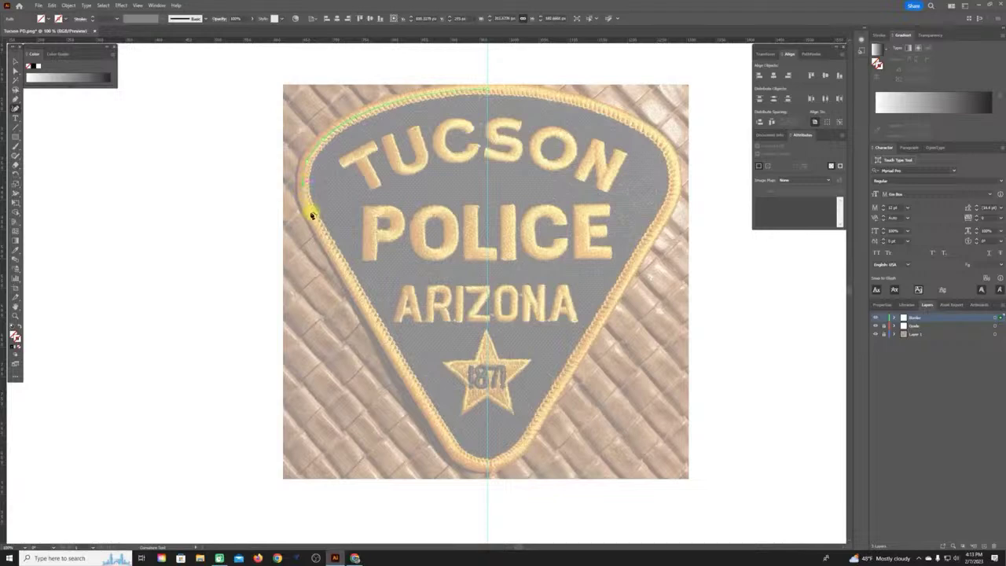
click(312, 215)
click(460, 460)
click(488, 469)
click(15, 350)
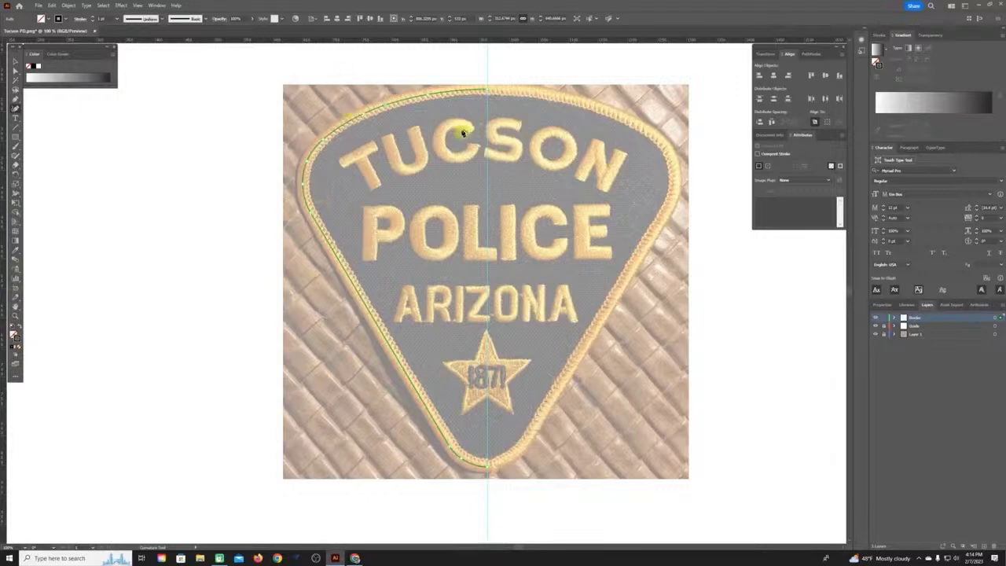
- Reflect an in-place copy of the half outline about the vertical axis and move it onto the right half of the patch
click(14, 61)
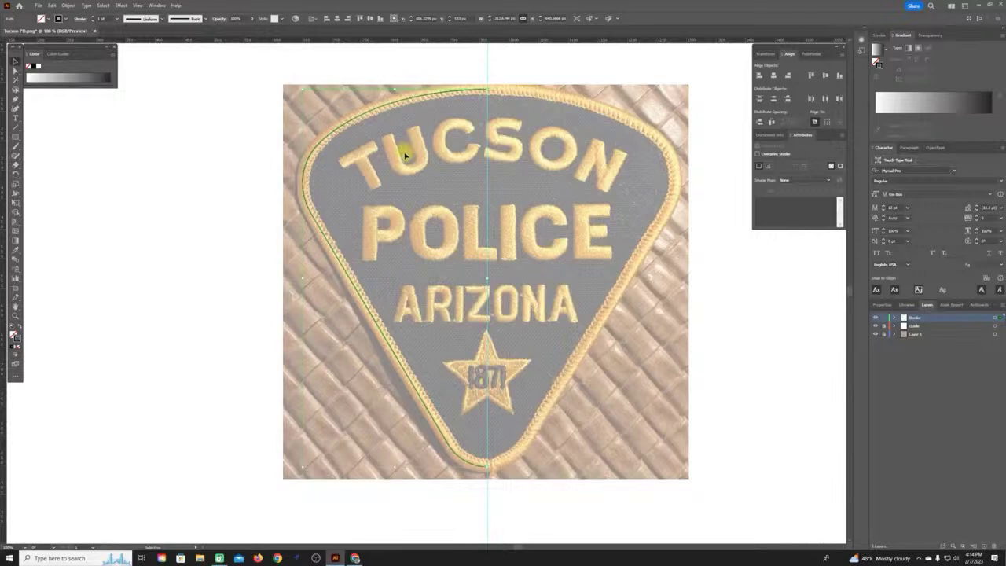
right_click(251, 181)
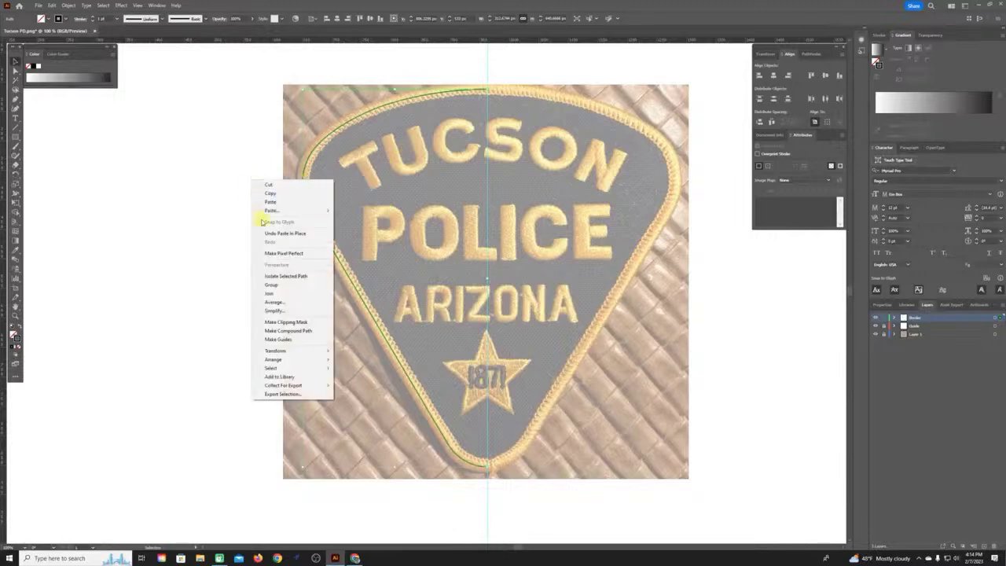
mouse_move(268, 351)
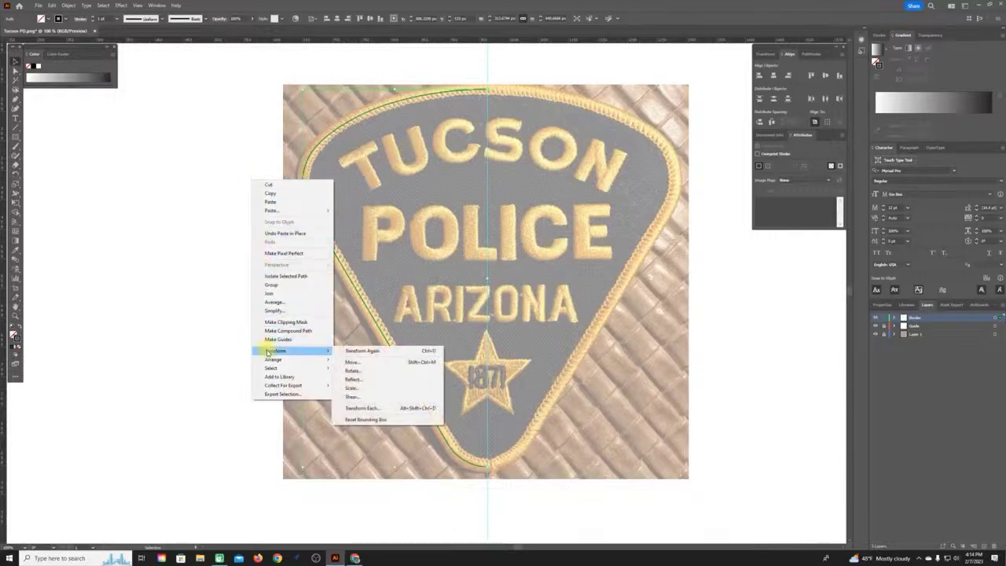
click(354, 380)
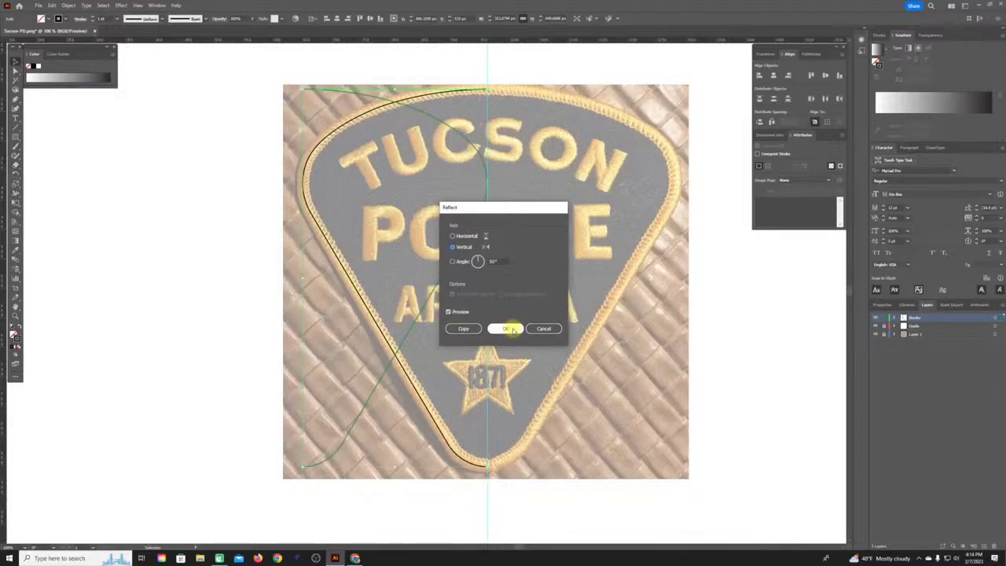
click(507, 329)
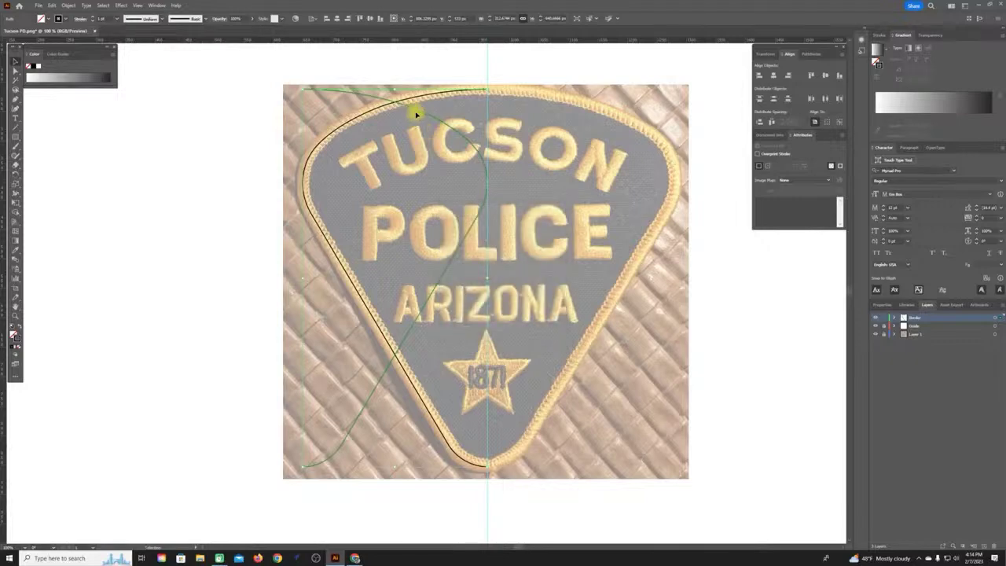
drag(417, 114, 602, 104)
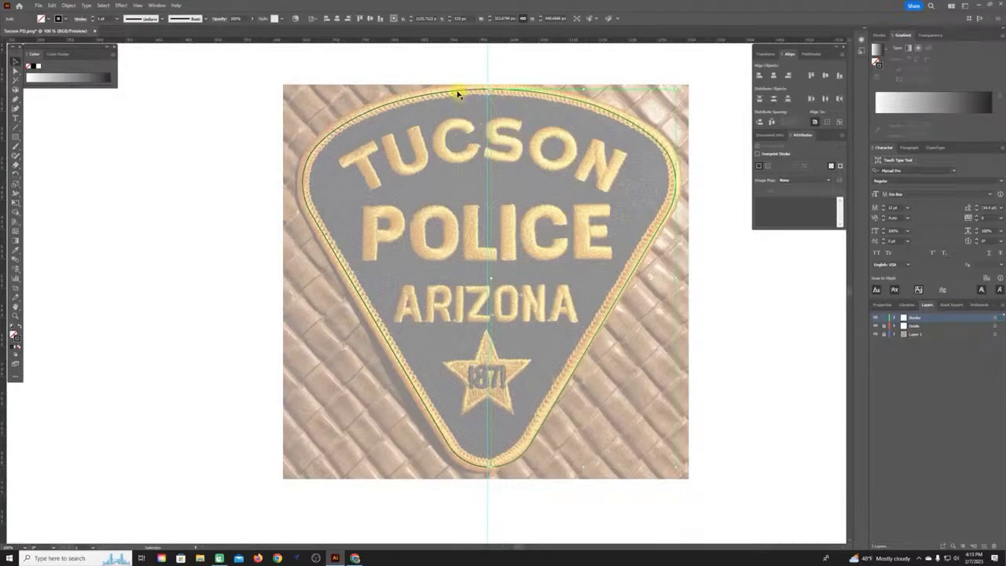
- Distribute the two outline halves horizontally with 0 px spacing, using the left half as the key object
click(459, 94)
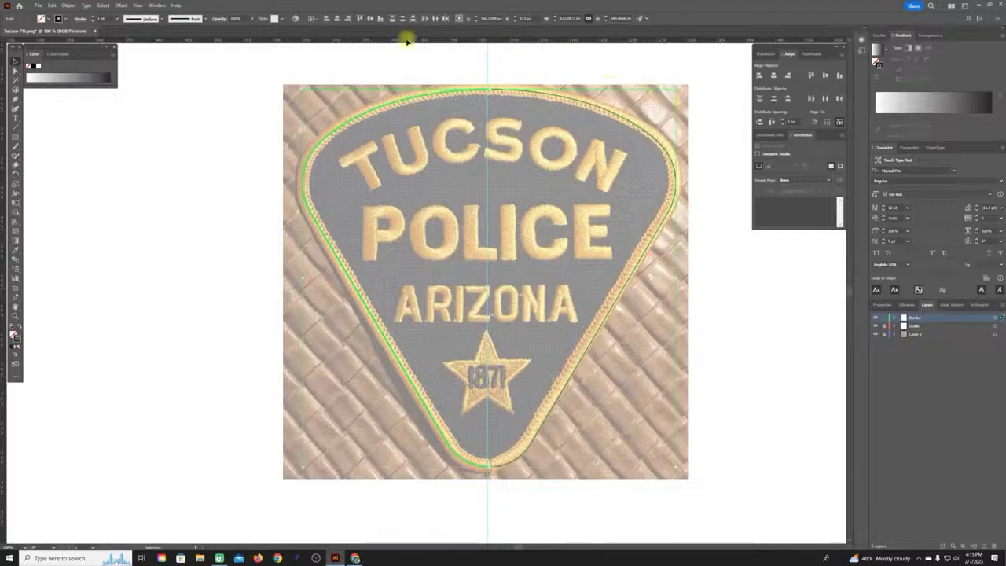
click(314, 18)
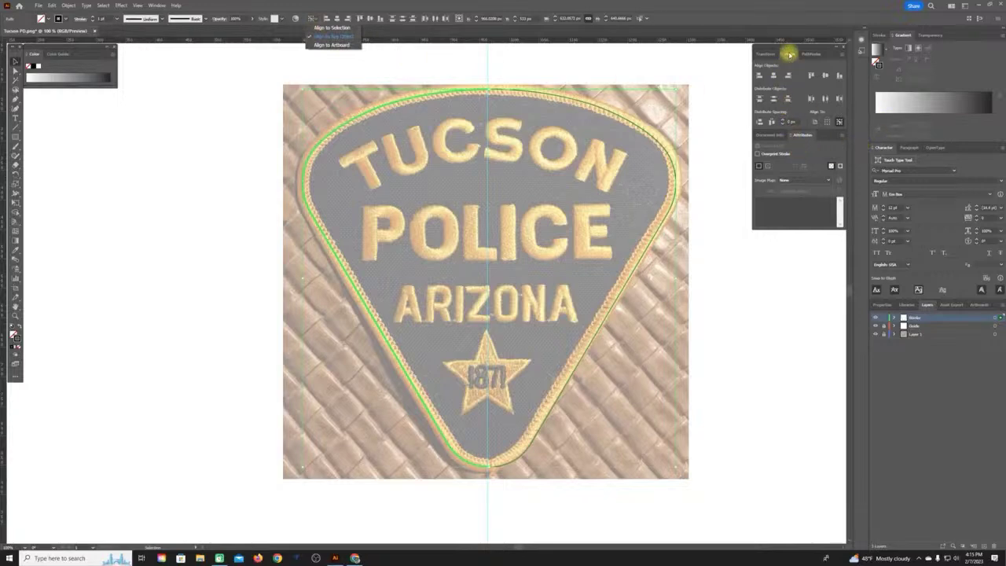
click(771, 123)
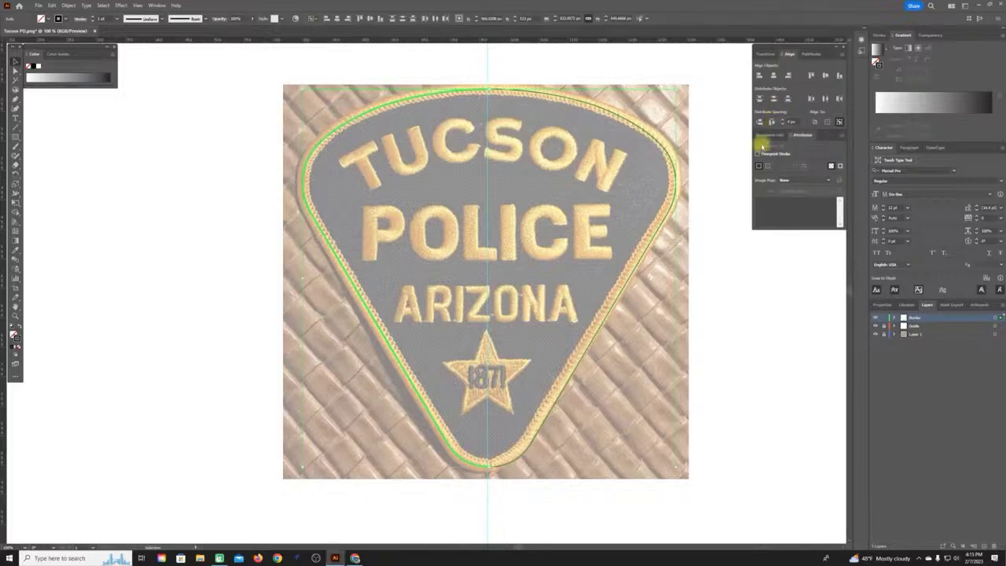
- Reselect both outline halves, make the left one the key object, and close the horizontal gap between them with distribute spacing
click(655, 66)
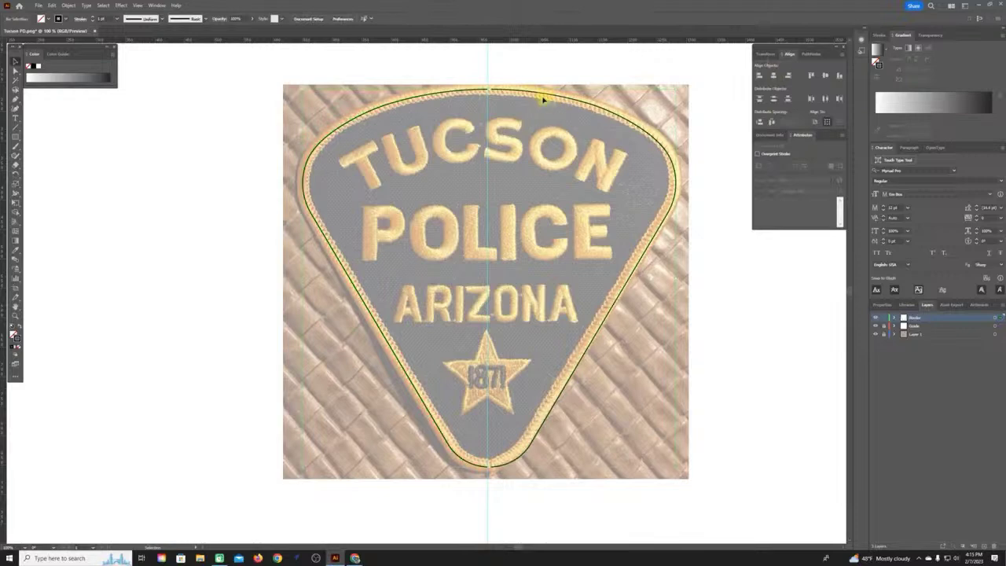
click(509, 93)
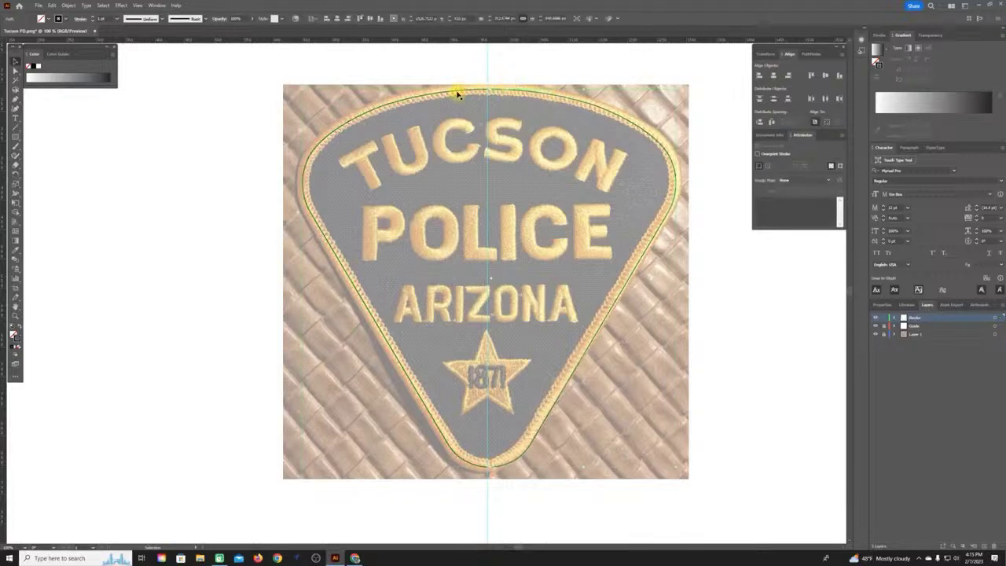
shift+click(457, 93)
click(457, 93)
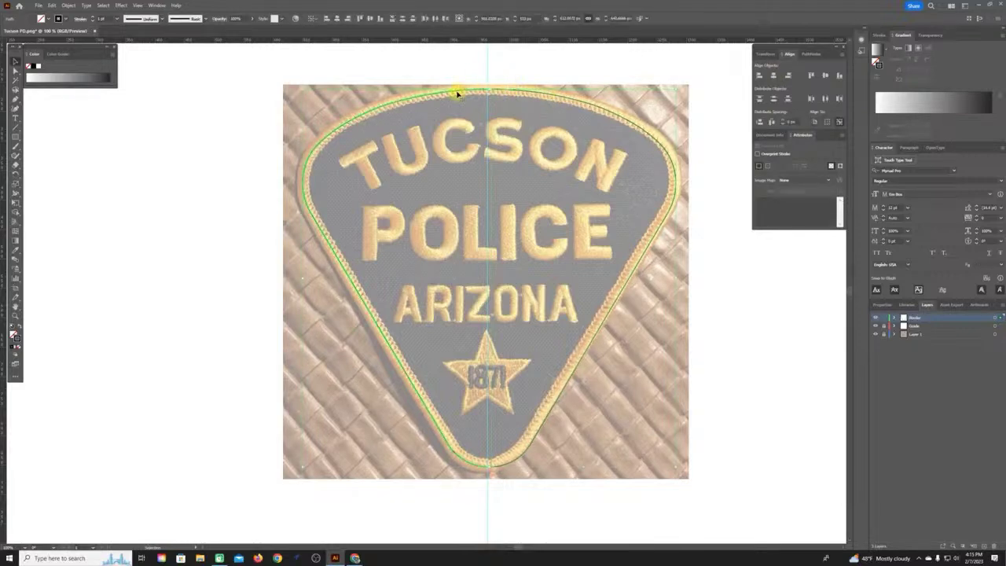
click(773, 122)
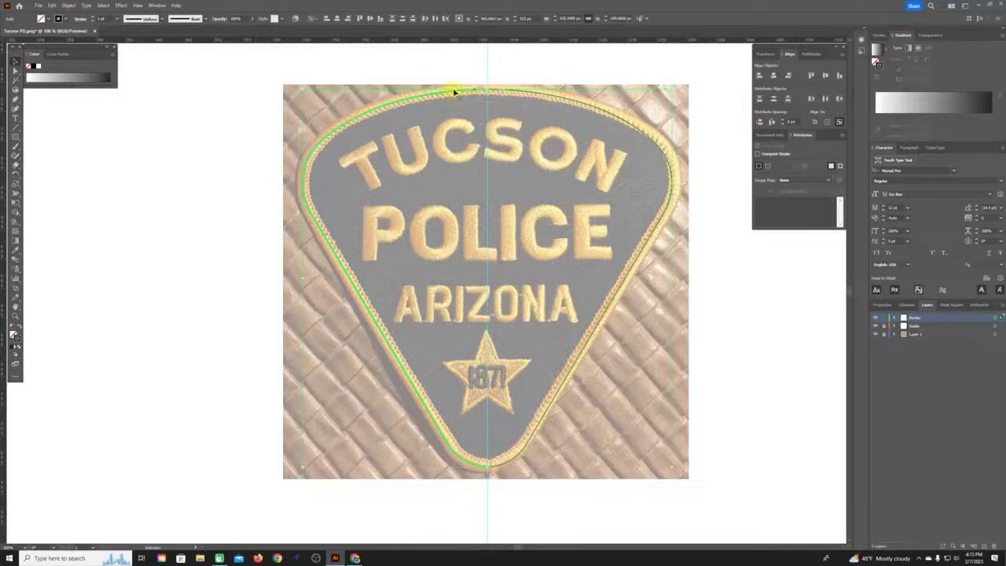
click(514, 82)
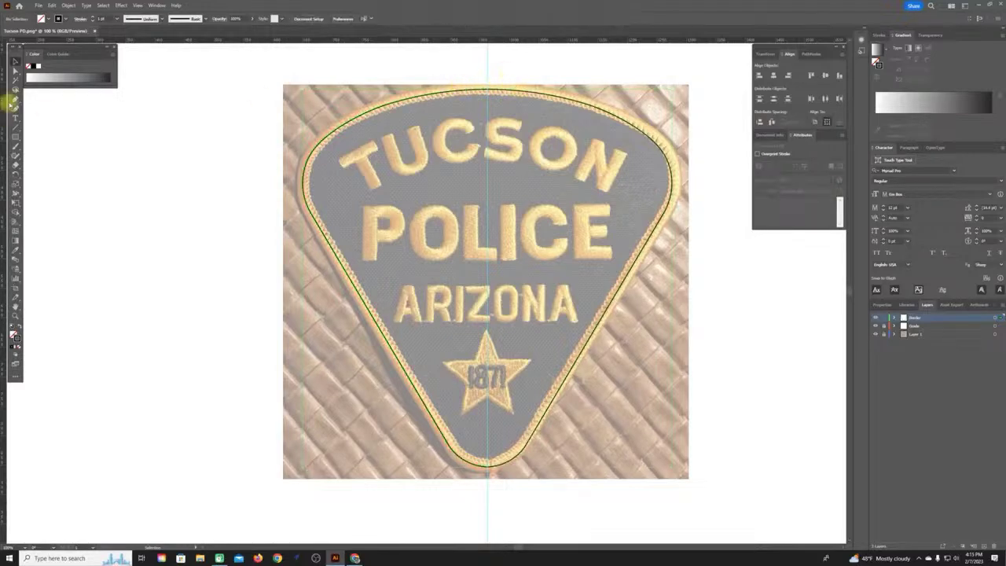
- Join the two outline halves' end points at top centre and at bottom centre into one closed border path
click(15, 70)
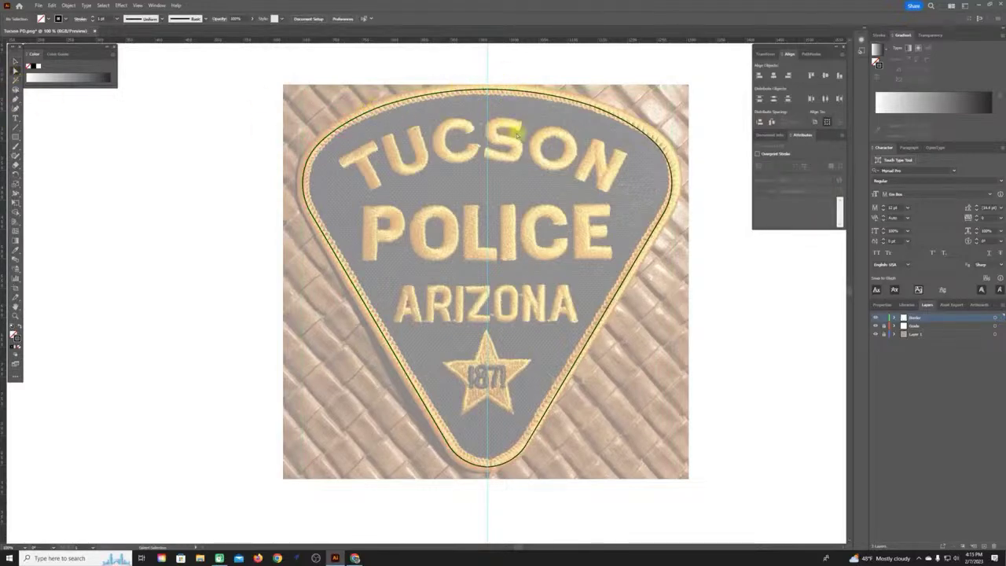
click(473, 103)
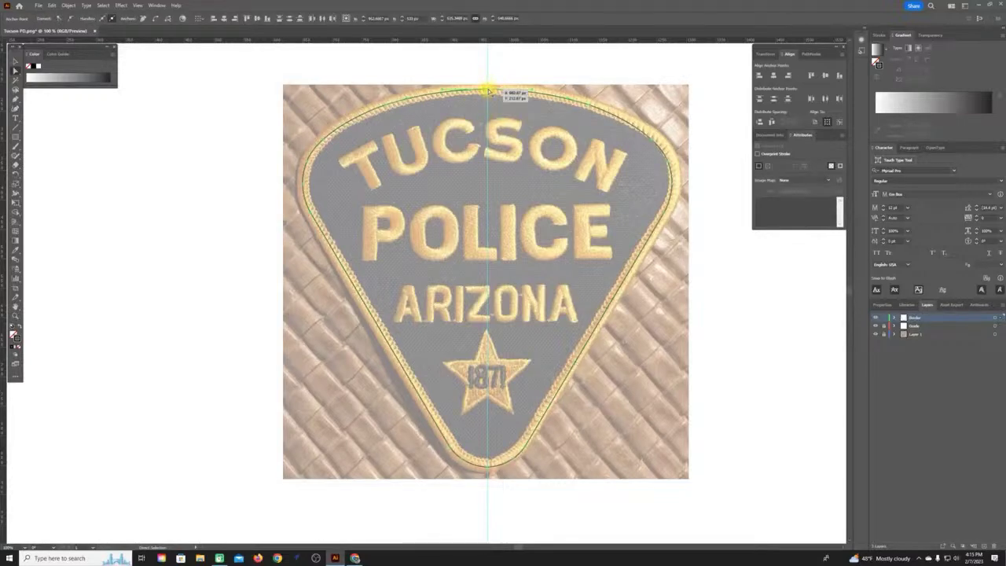
right_click(501, 78)
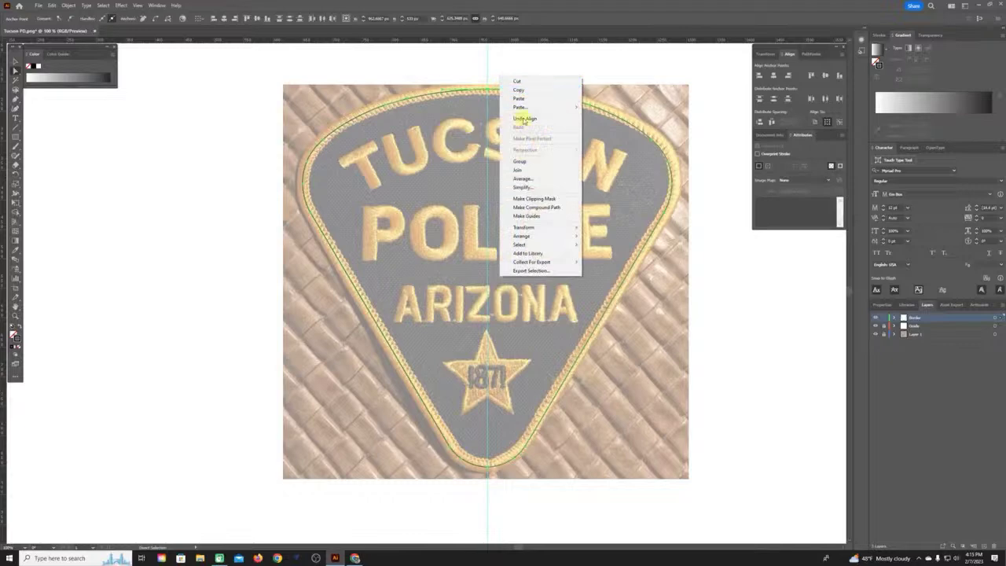
click(524, 171)
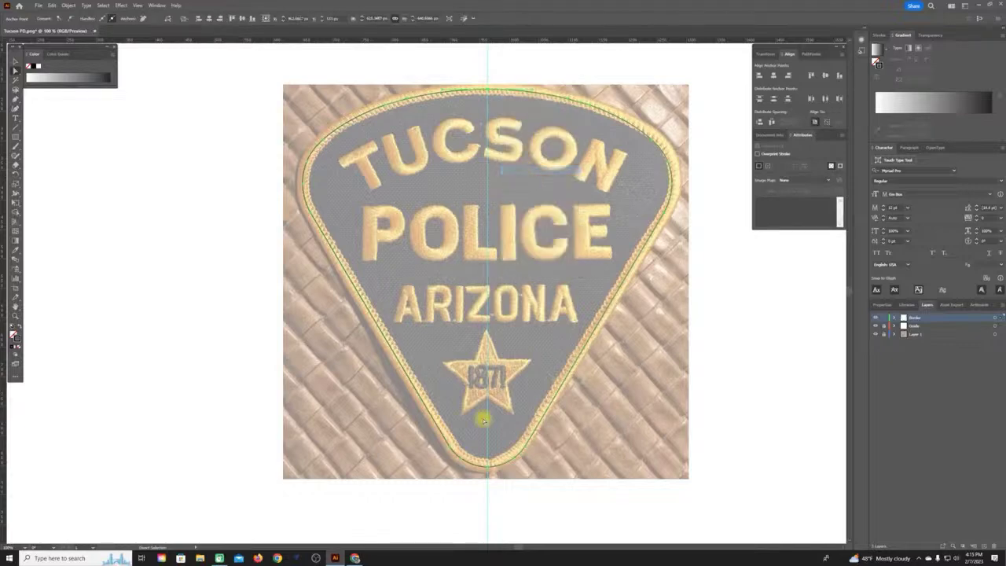
click(483, 460)
right_click(477, 481)
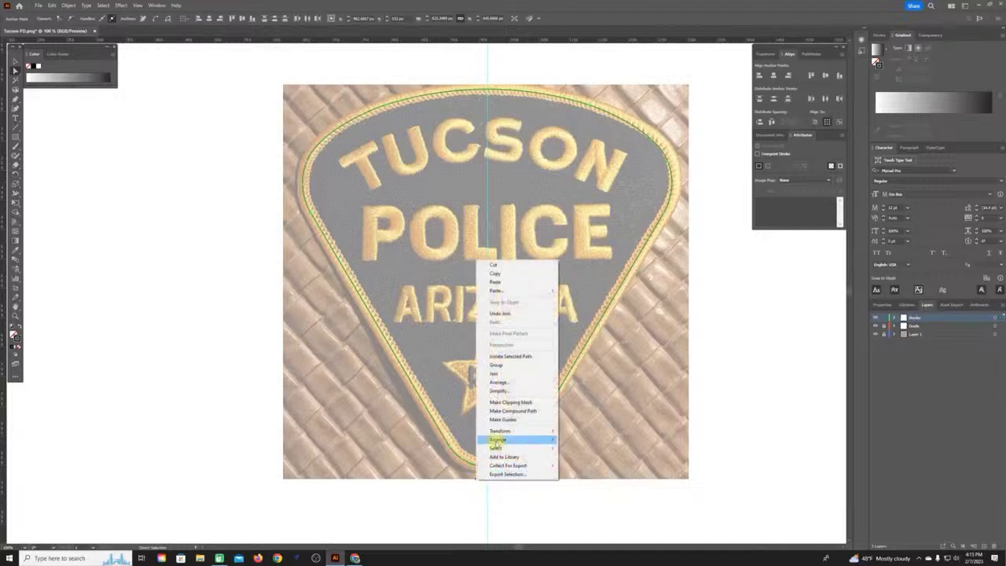
click(493, 374)
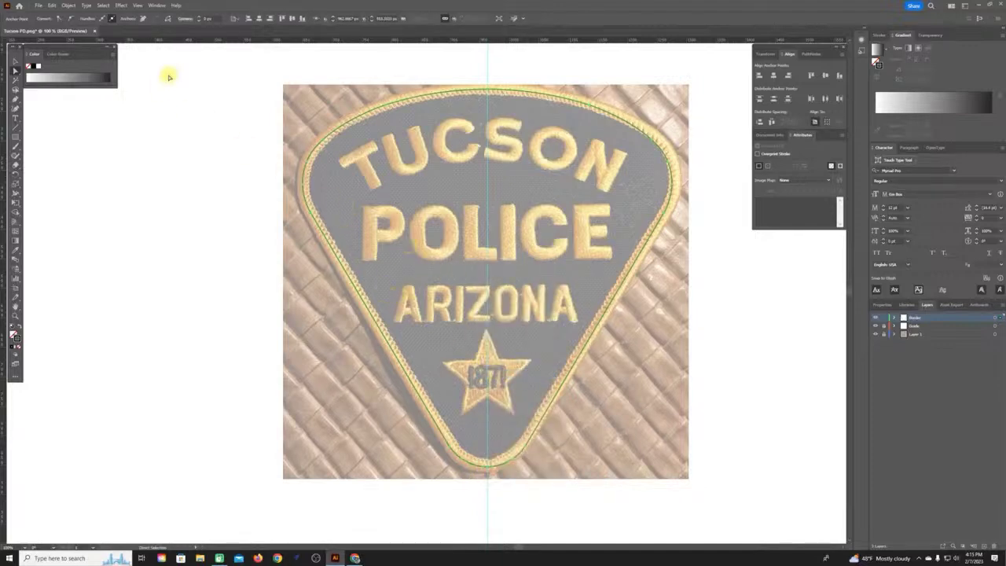
click(292, 224)
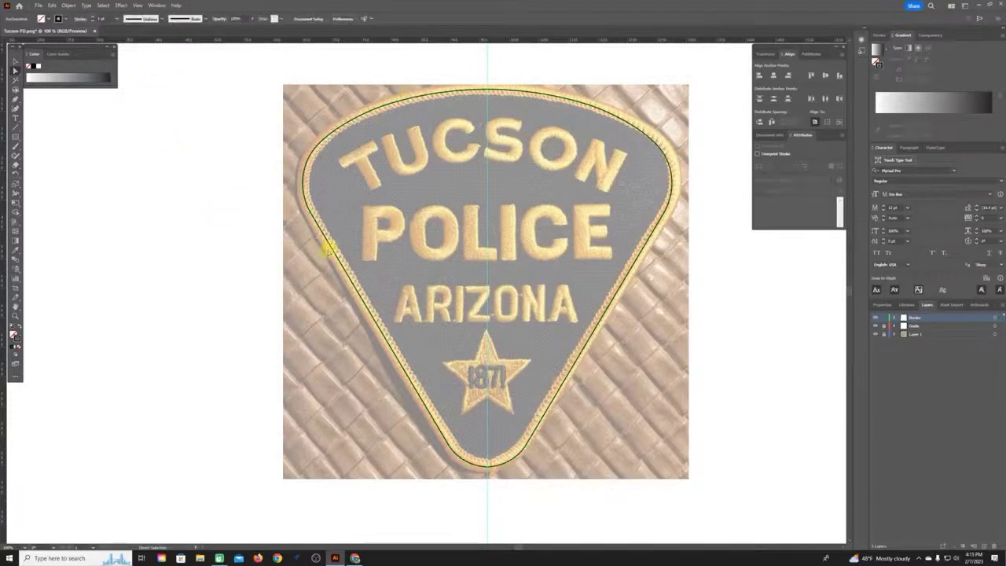
- Increase the closed border outline's stroke weight to 18 pt so it covers the patch's gold edging
click(12, 62)
click(359, 274)
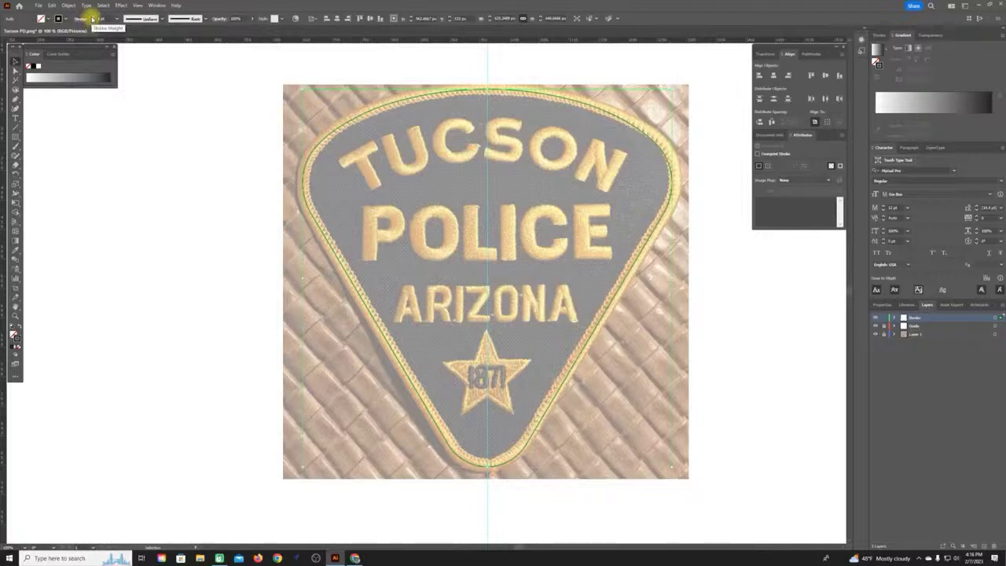
click(92, 17)
click(92, 16)
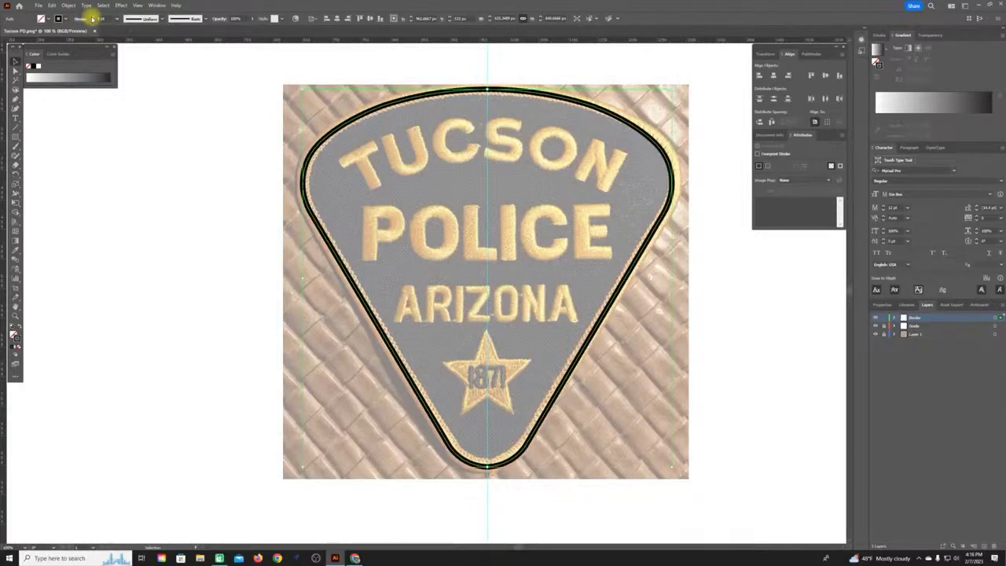
click(92, 17)
click(92, 17)
click(92, 16)
click(92, 17)
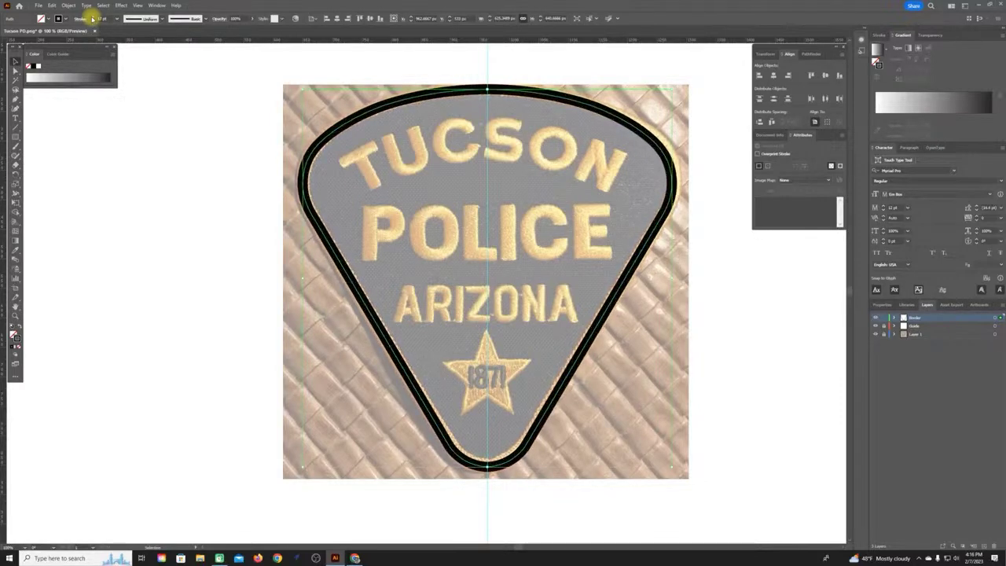
click(92, 16)
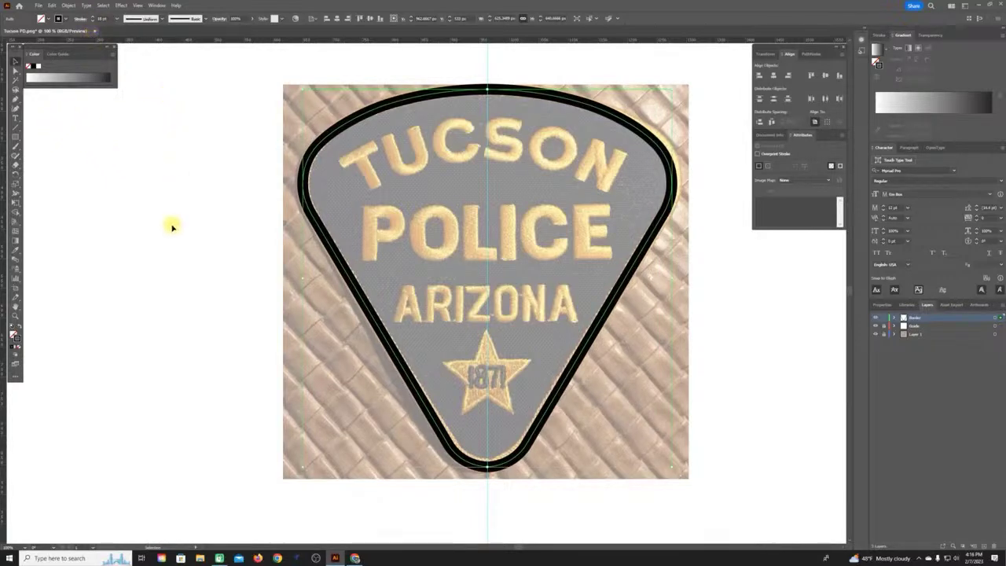
- Convert the border's stroke into a filled shape with Outline Stroke and deselect it
click(68, 5)
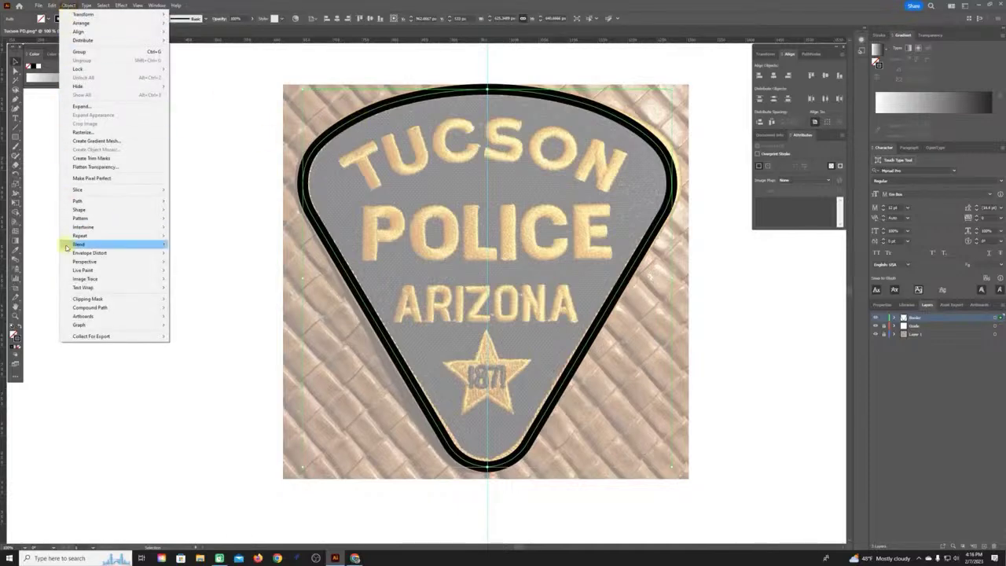
mouse_move(77, 202)
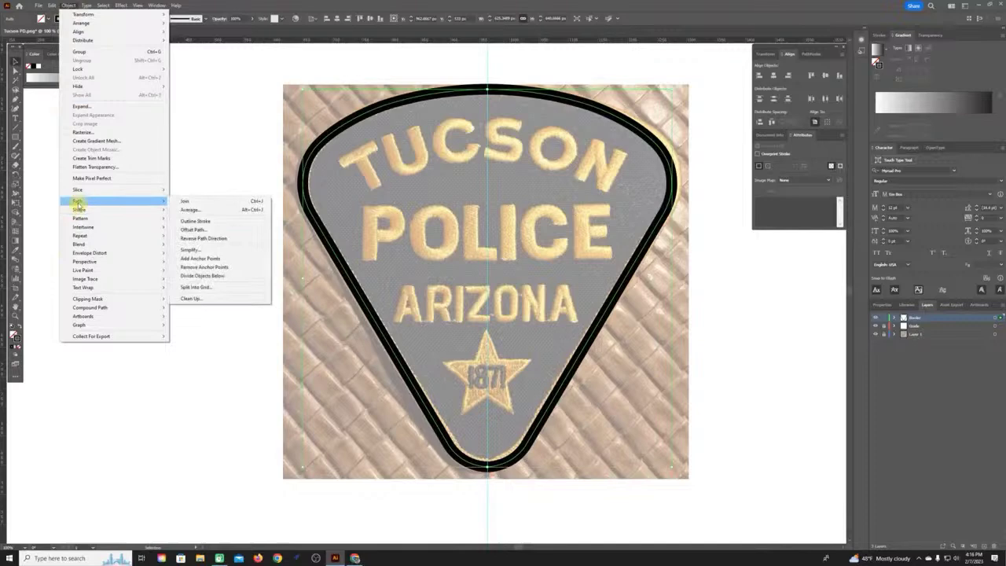
click(224, 220)
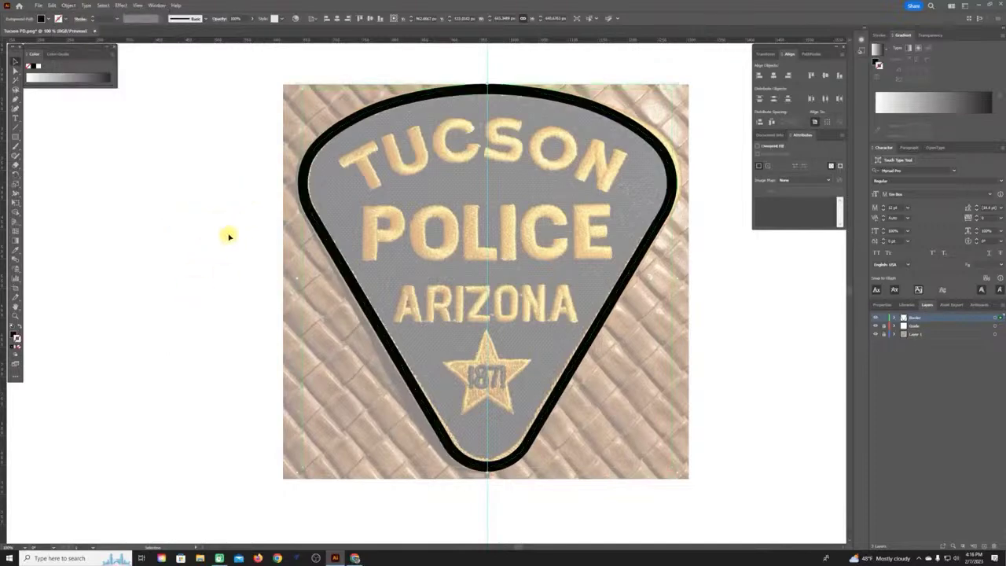
click(229, 233)
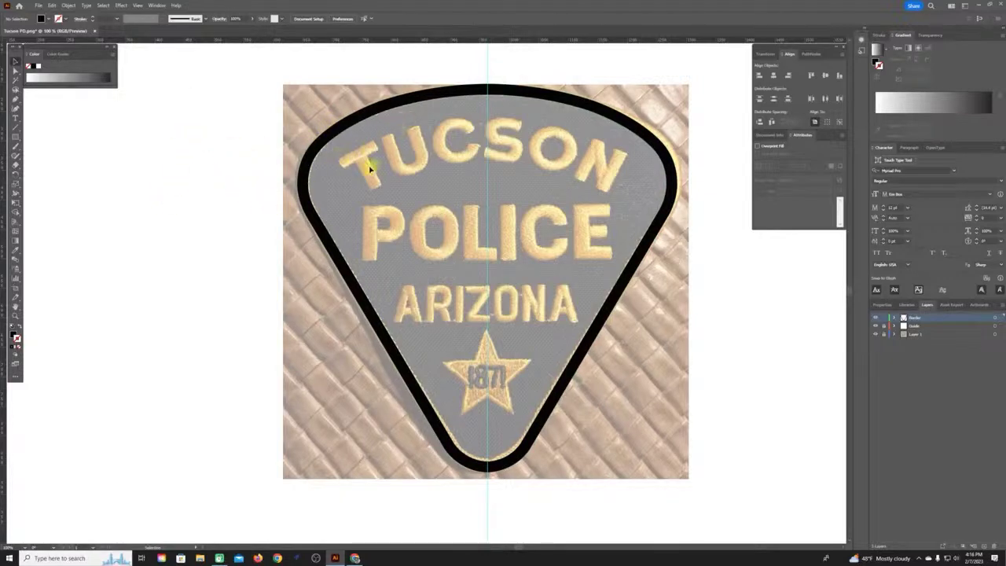
- Draw an arc with the Curvature tool under the left half of TUCSON, from the centre guide to the border, with a 1 pt black stroke and no fill
key(shift+x)
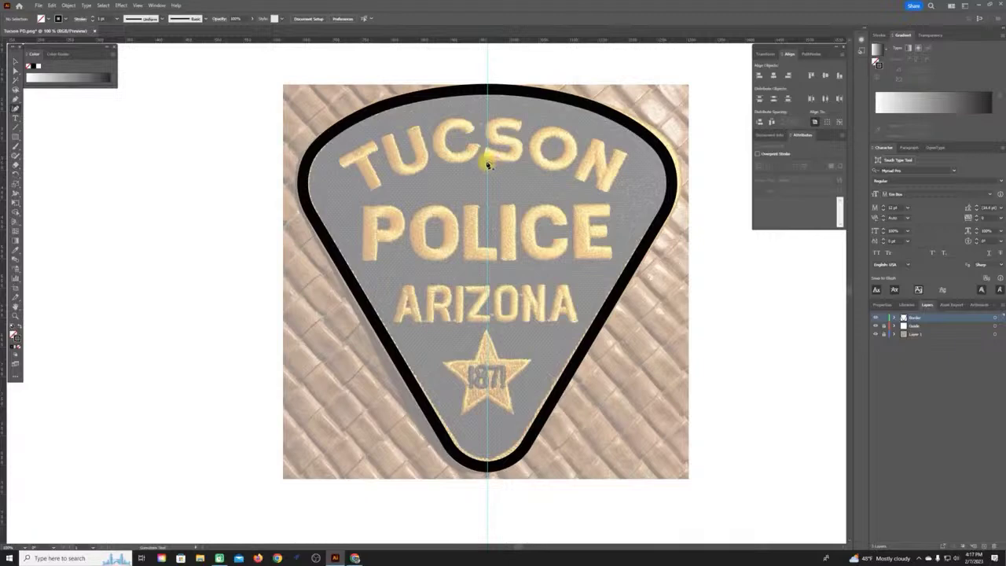
click(487, 163)
click(420, 174)
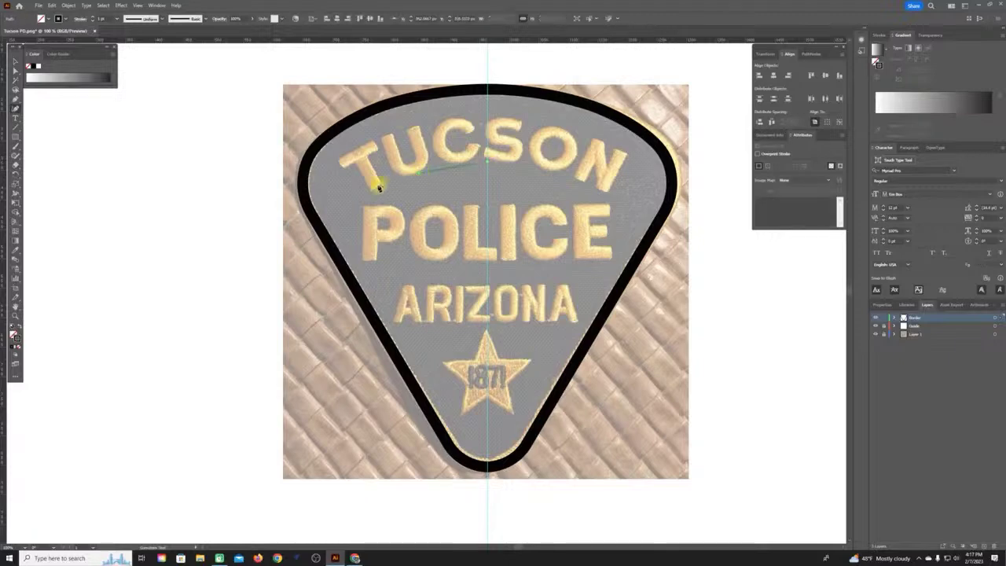
click(328, 220)
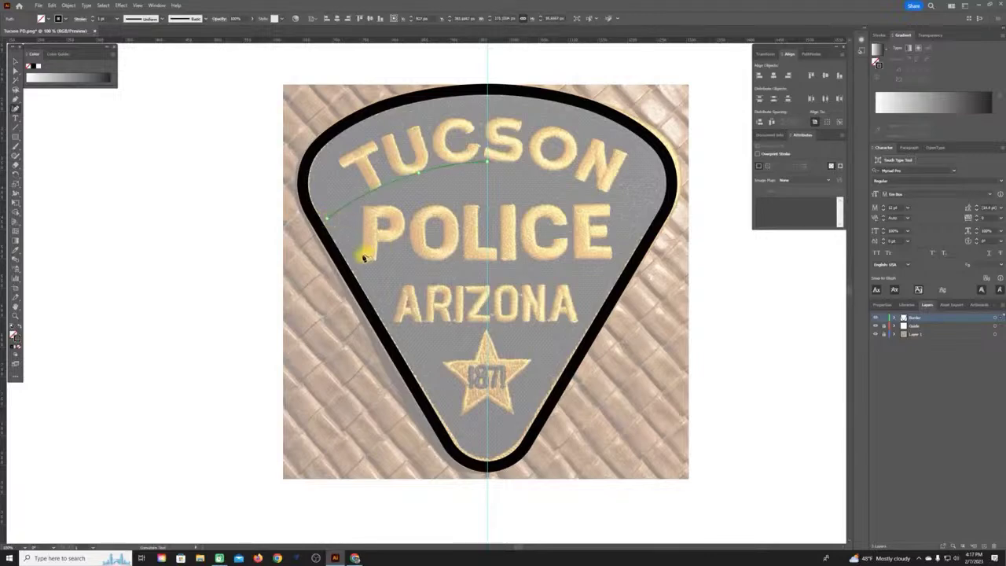
- Reflect an in-place copy of the arc about the vertical axis and move it under the right half of TUCSON
click(16, 70)
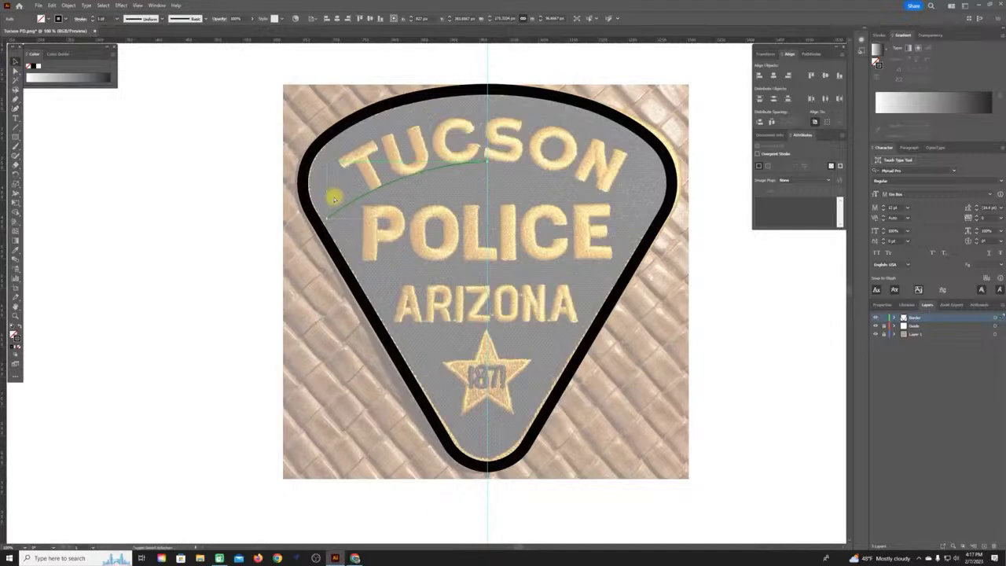
right_click(430, 197)
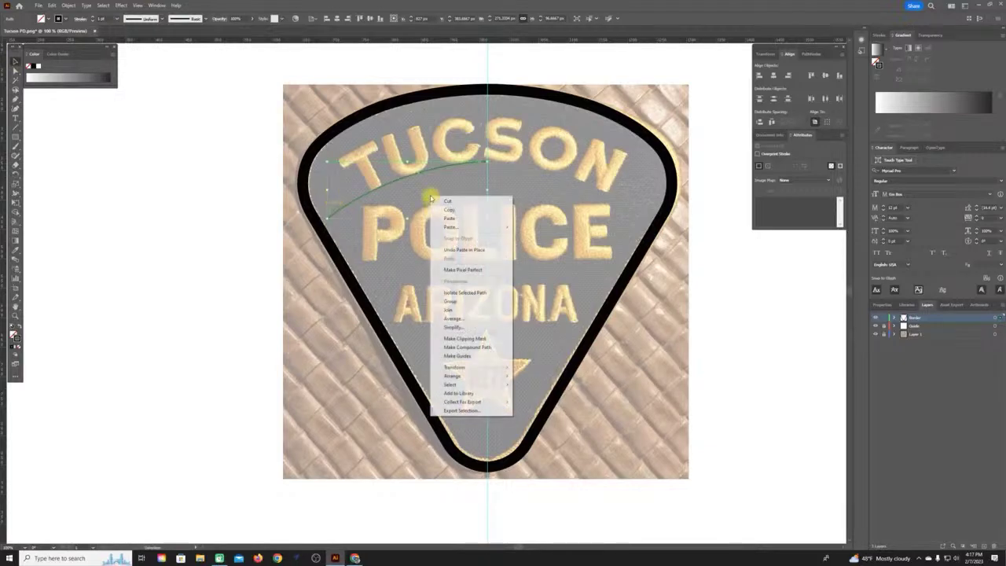
mouse_move(465, 368)
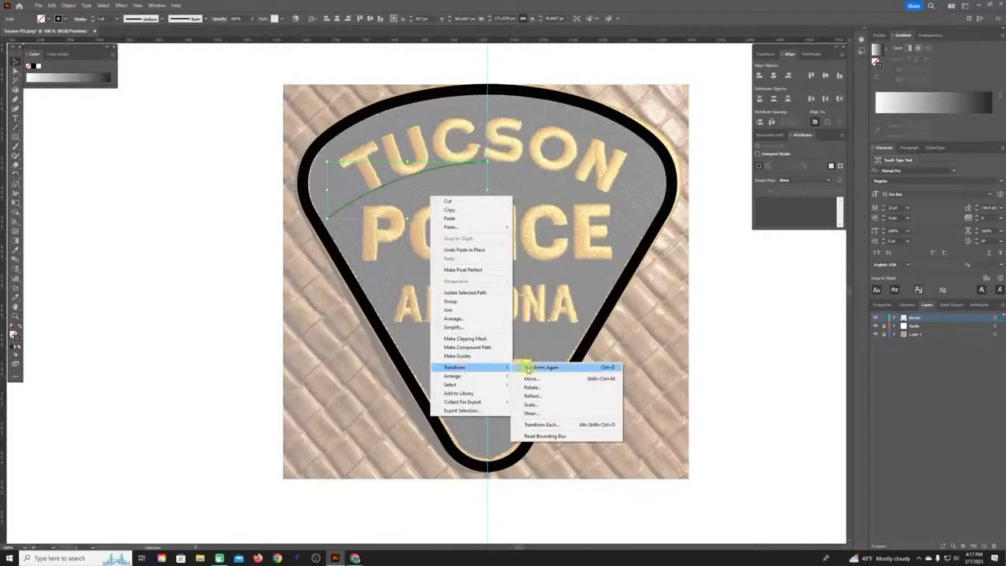
click(533, 396)
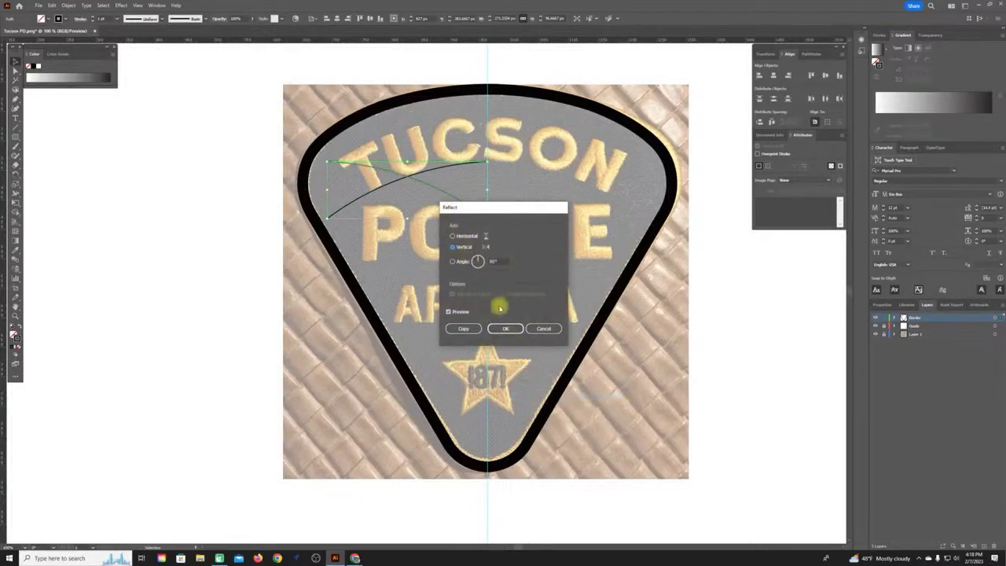
click(504, 328)
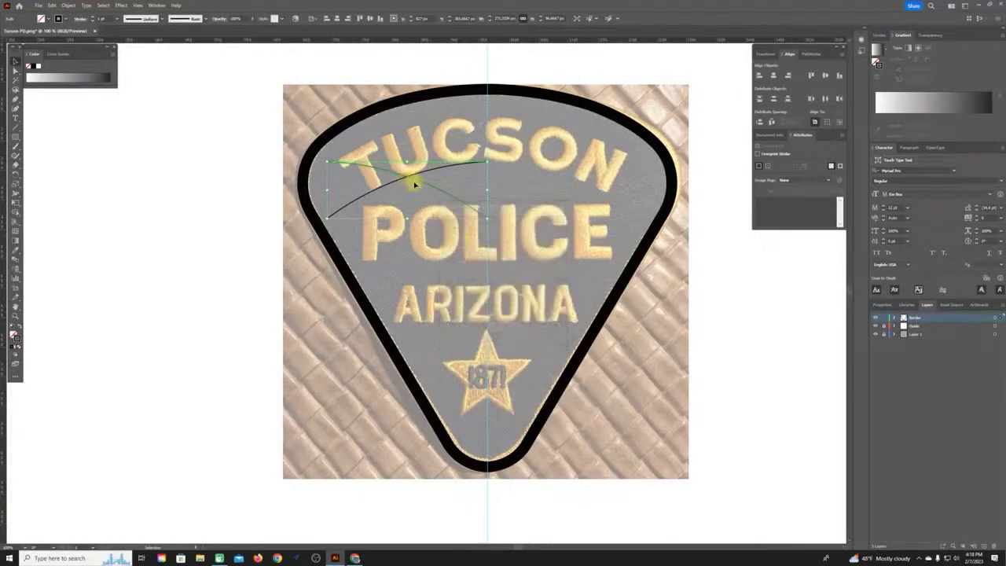
drag(417, 183, 579, 183)
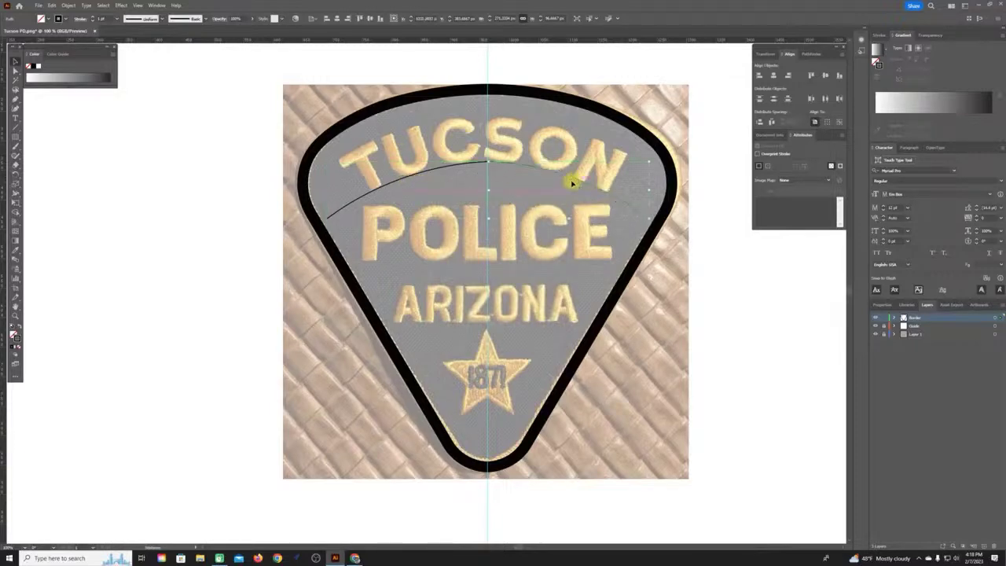
- Align the two arc halves to the left one as key object and distribute them horizontally with 0 px spacing
shift+click(419, 176)
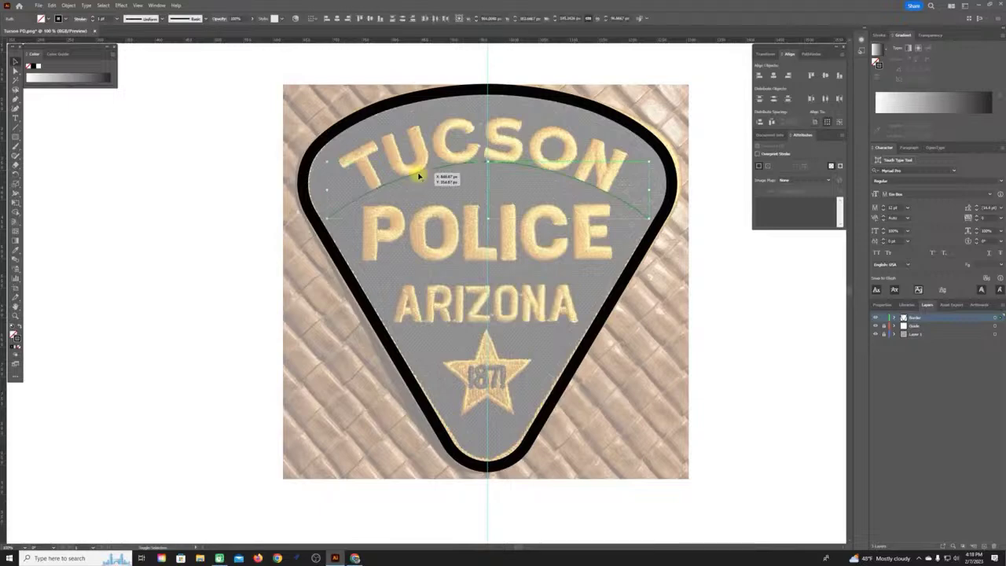
click(311, 18)
click(317, 36)
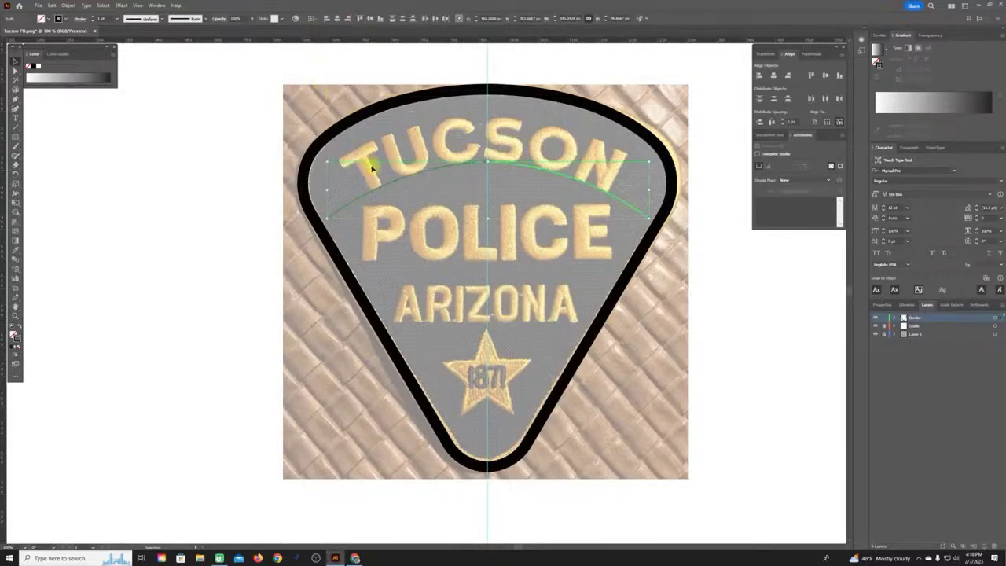
click(400, 178)
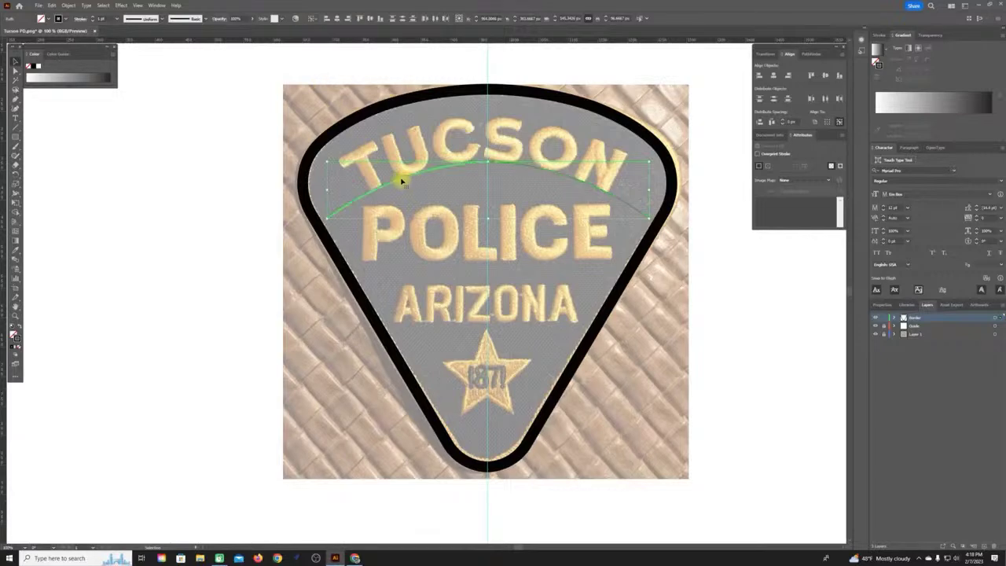
click(772, 123)
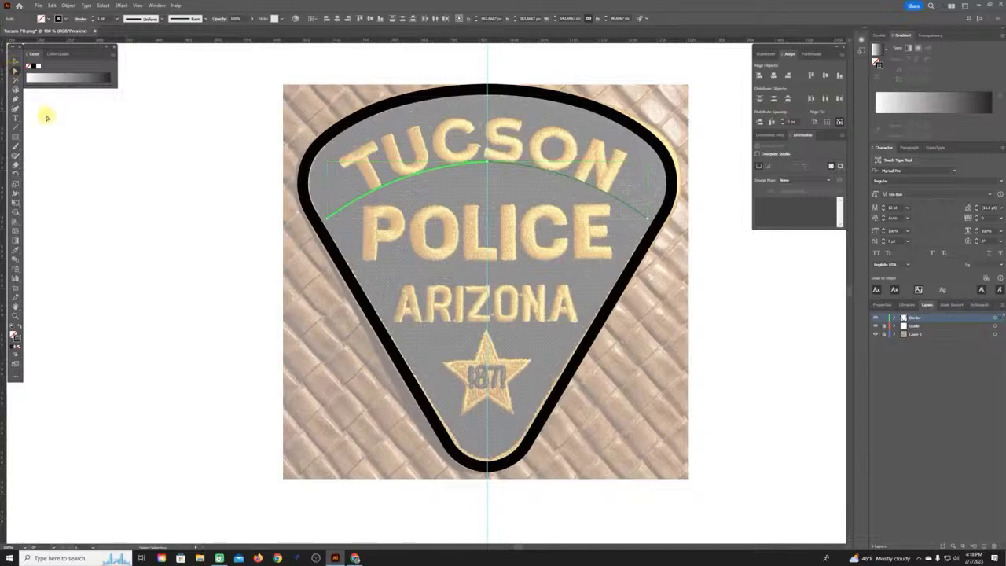
- Join the two arc halves into one path at their meeting point on the centre guide
click(15, 70)
click(547, 125)
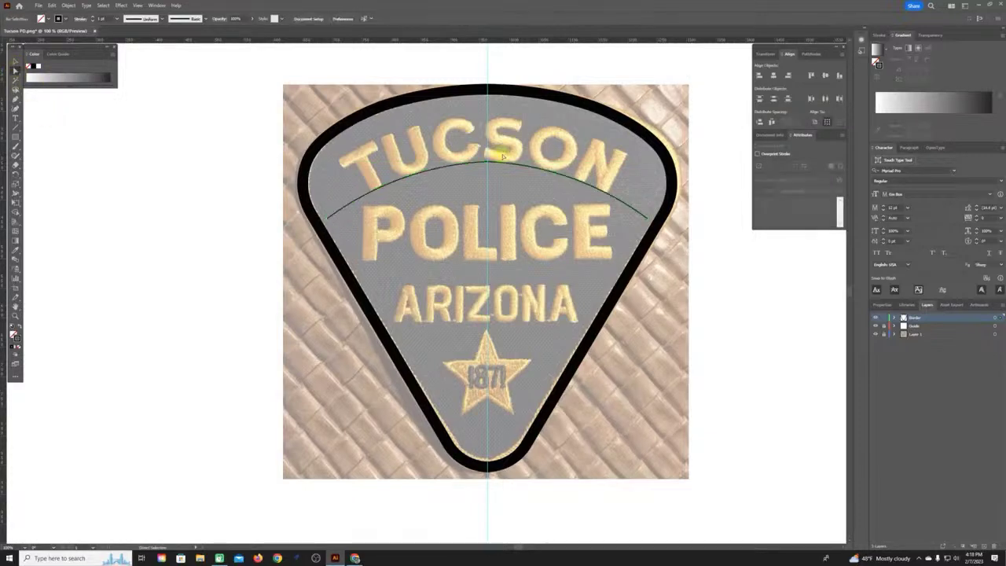
click(481, 163)
right_click(487, 148)
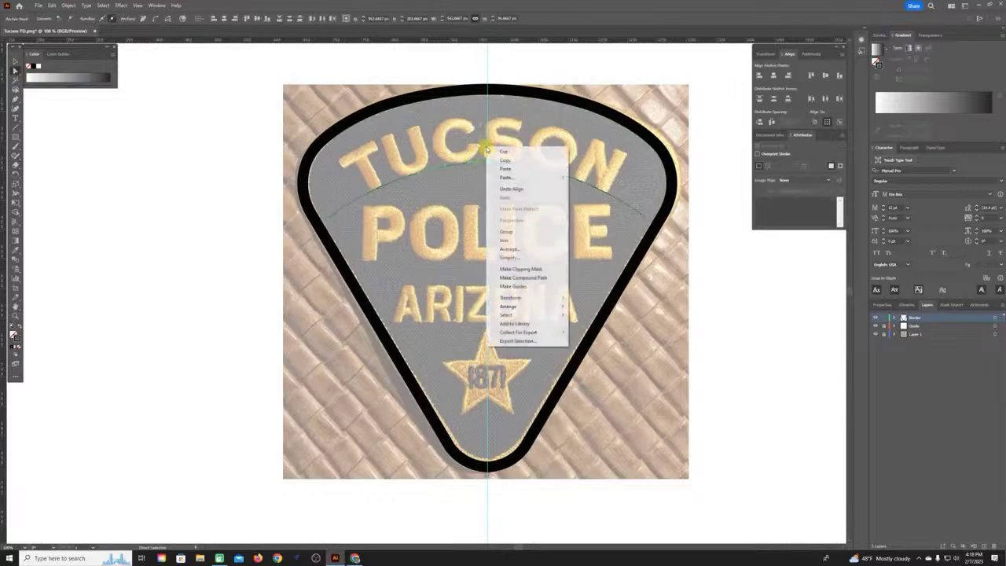
click(506, 231)
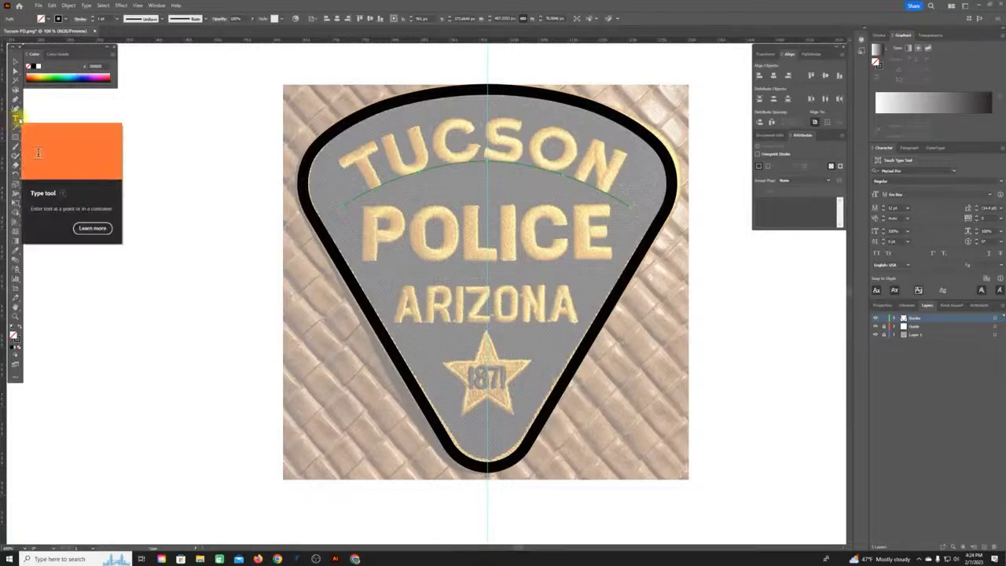
- Place type on a path along the arc, starting near its left end, and replace the placeholder text with TUCSON
click(17, 118)
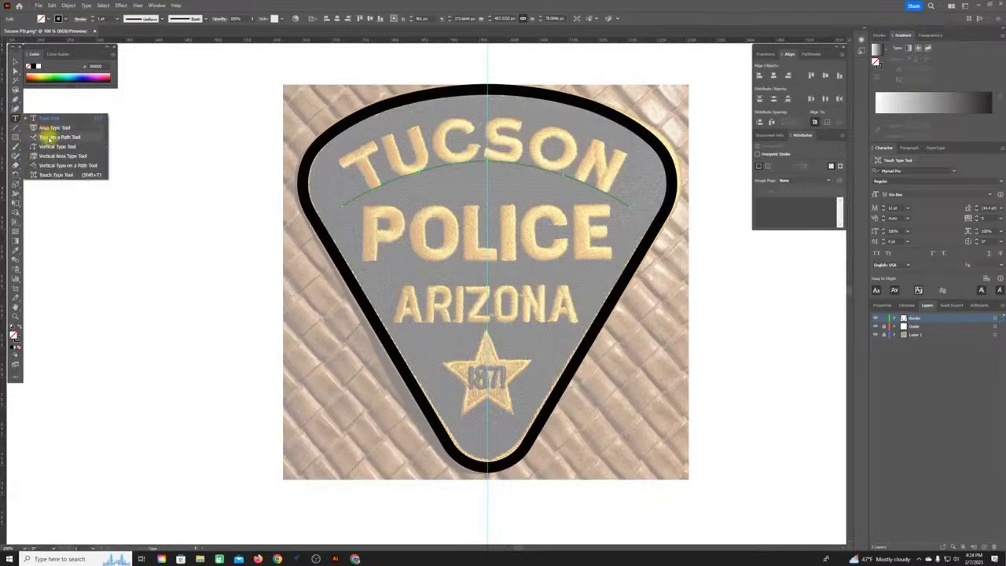
click(49, 138)
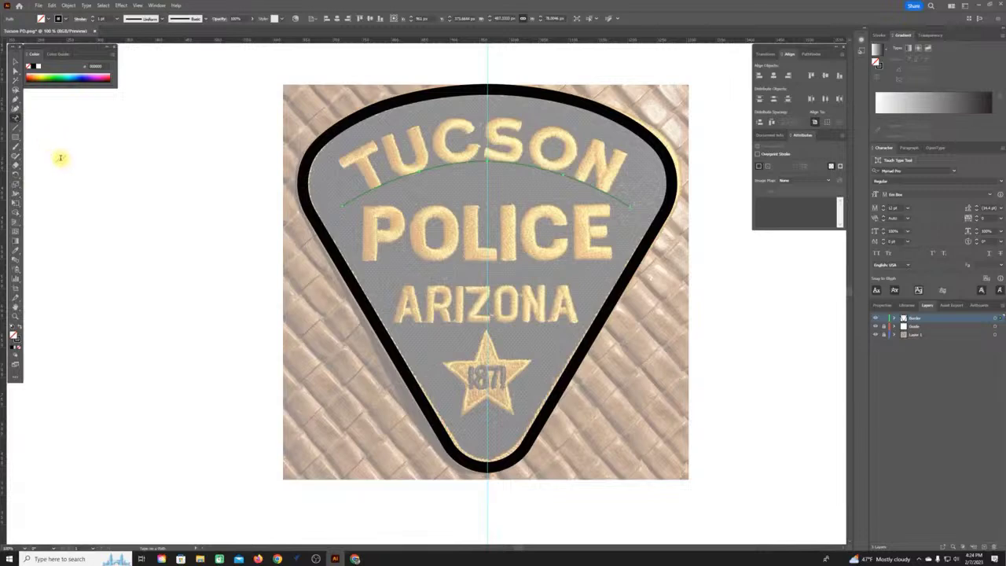
click(374, 188)
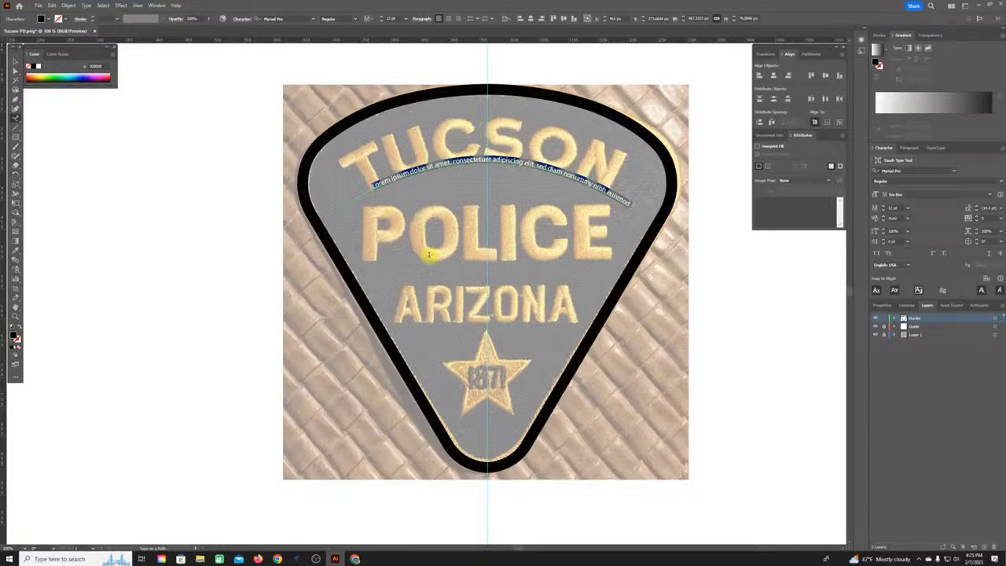
key(BackSpace)
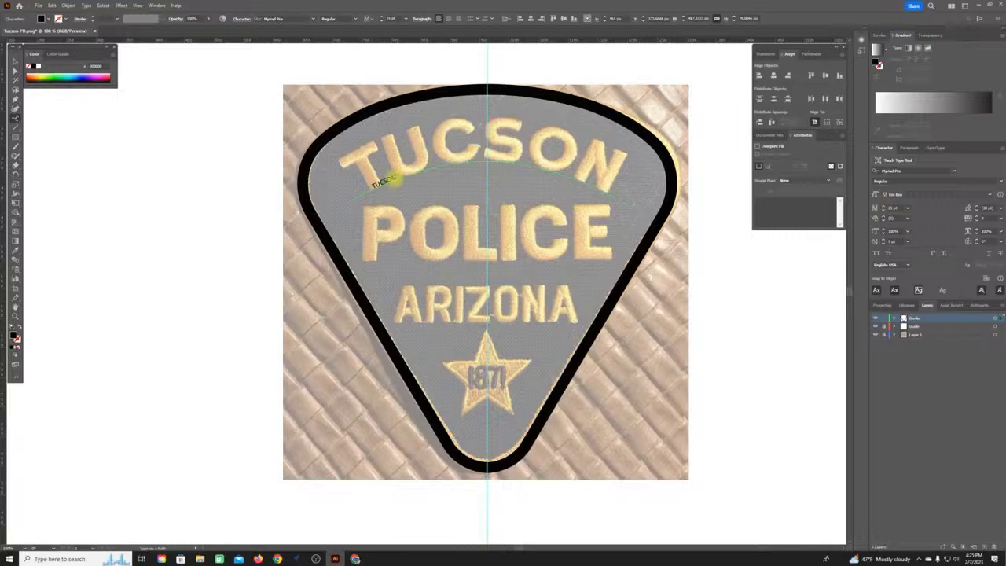
- Select the TUCSON text on the arc and set its font size to 108 pt
double_click(378, 182)
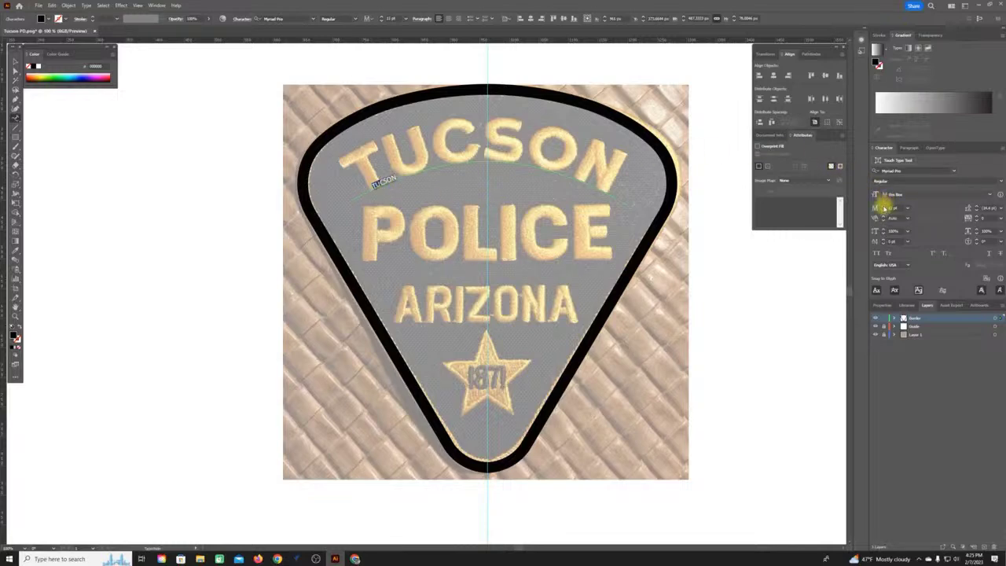
scroll(884, 208, up, 8)
scroll(884, 207, up, 10)
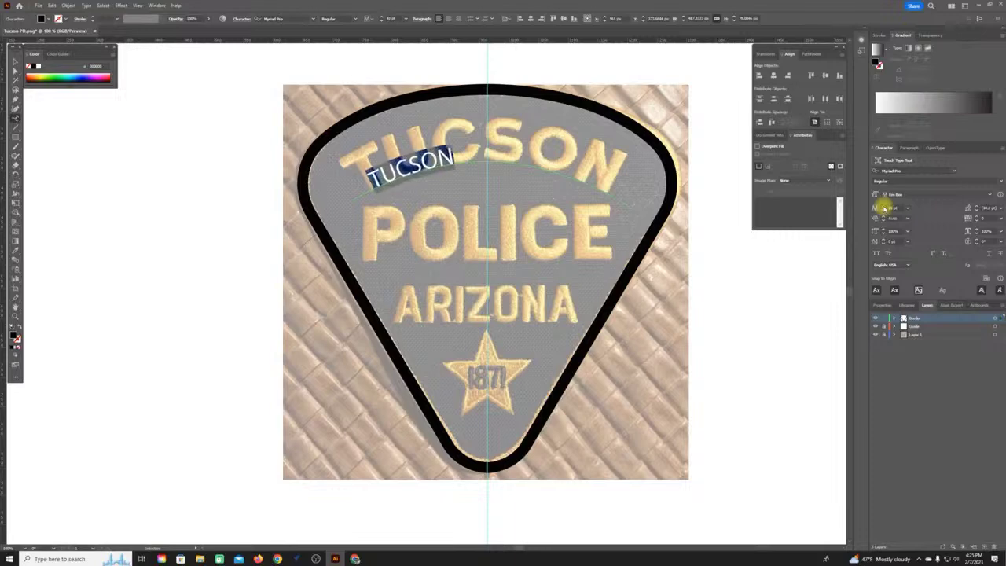
scroll(884, 208, up, 10)
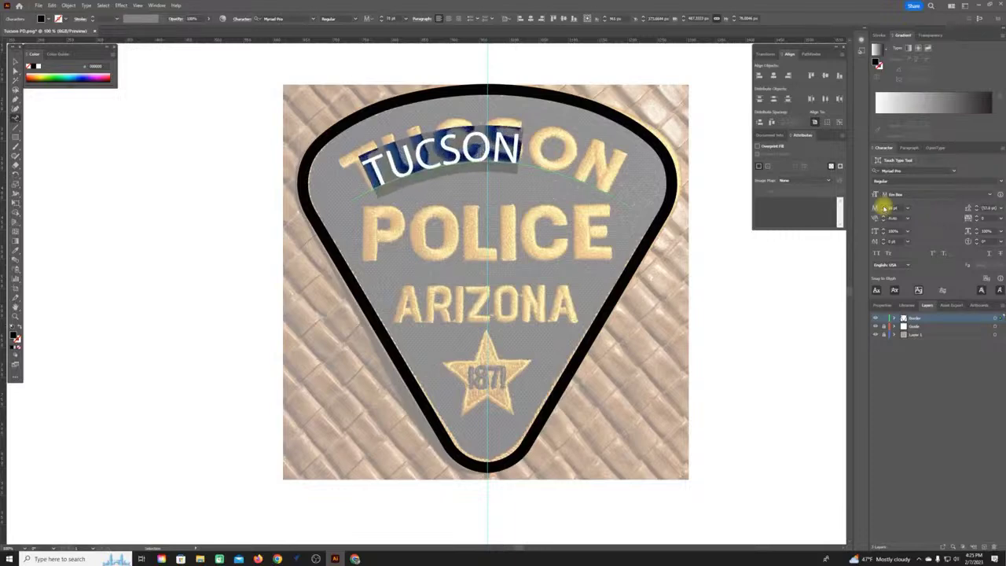
scroll(884, 207, up, 8)
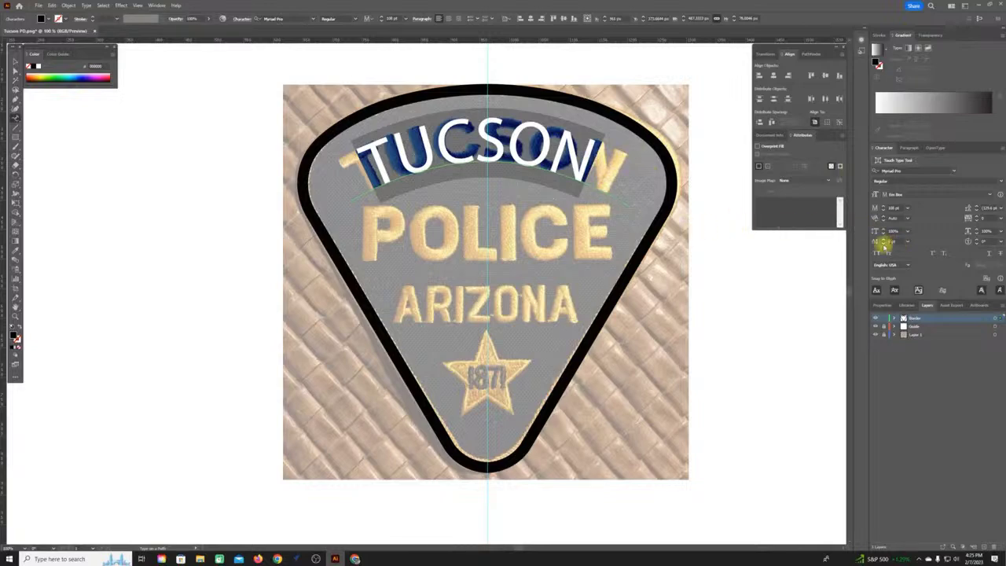
- Set the TUCSON text's font to Acumin Variable Concept in the Bold style
click(954, 170)
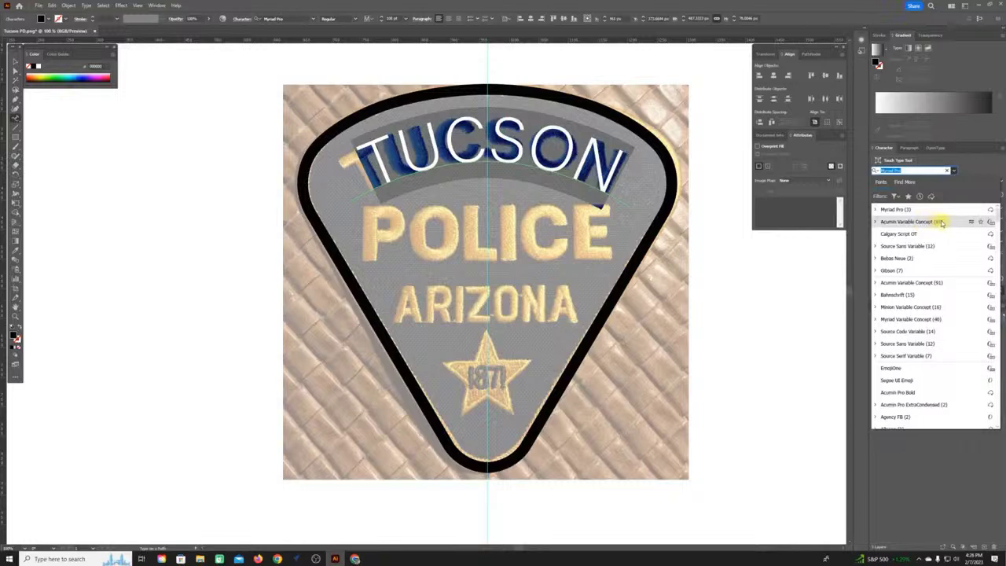
click(909, 223)
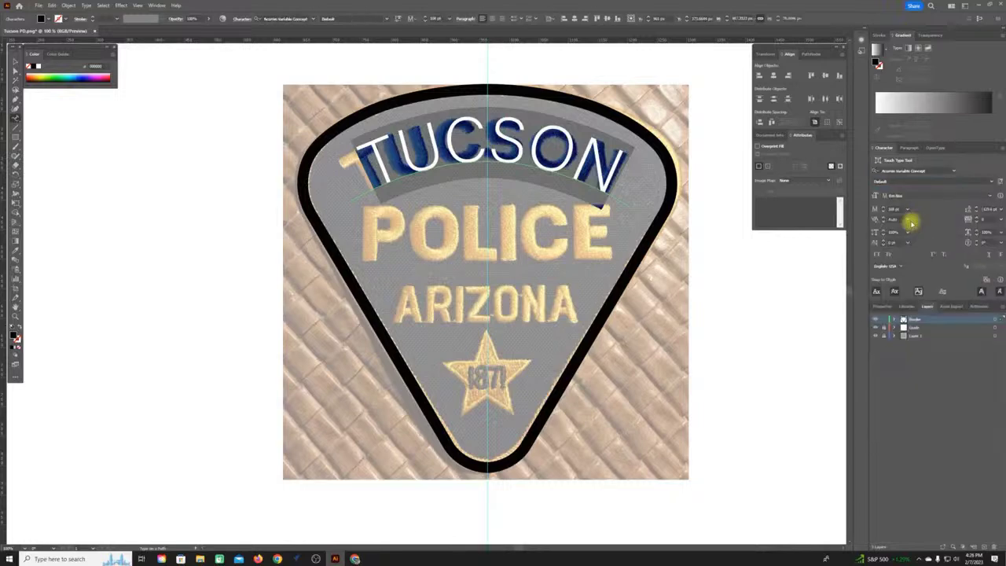
click(893, 212)
click(896, 194)
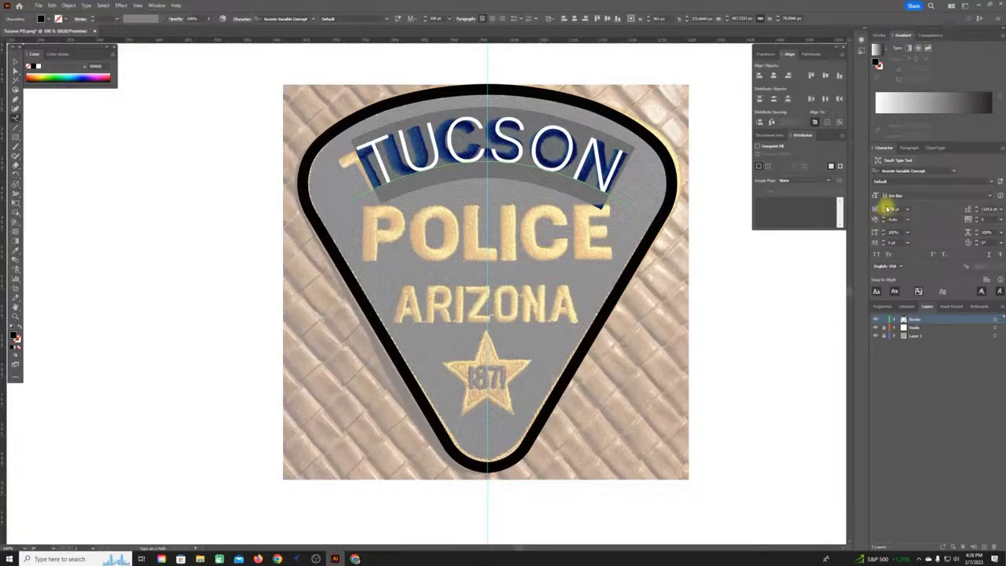
click(995, 184)
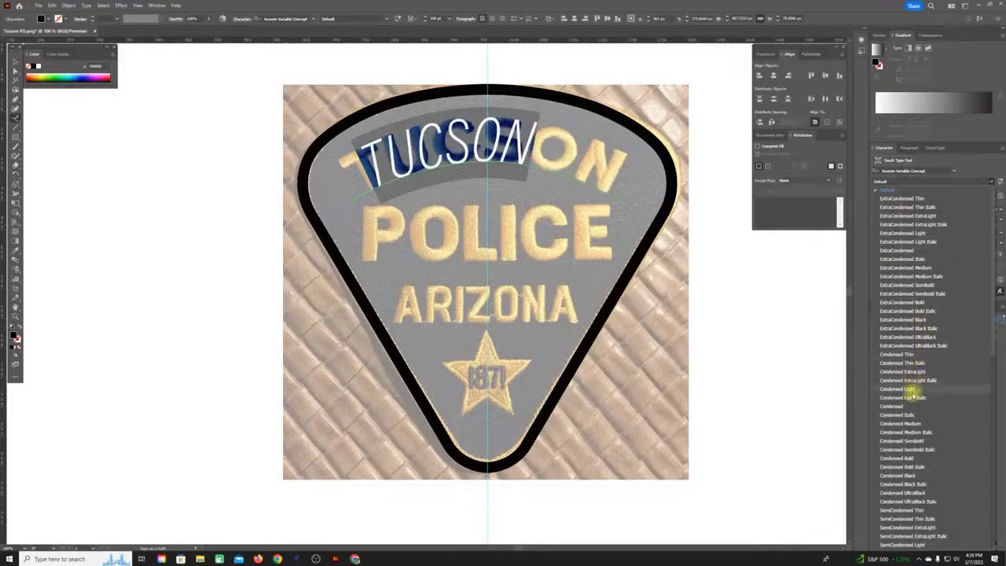
scroll(912, 424, down, 10)
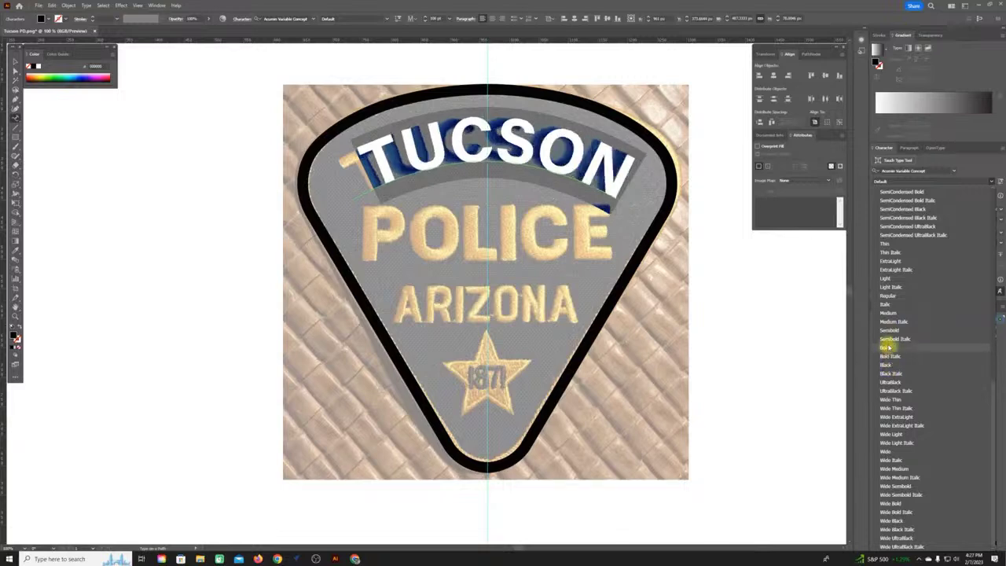
click(886, 347)
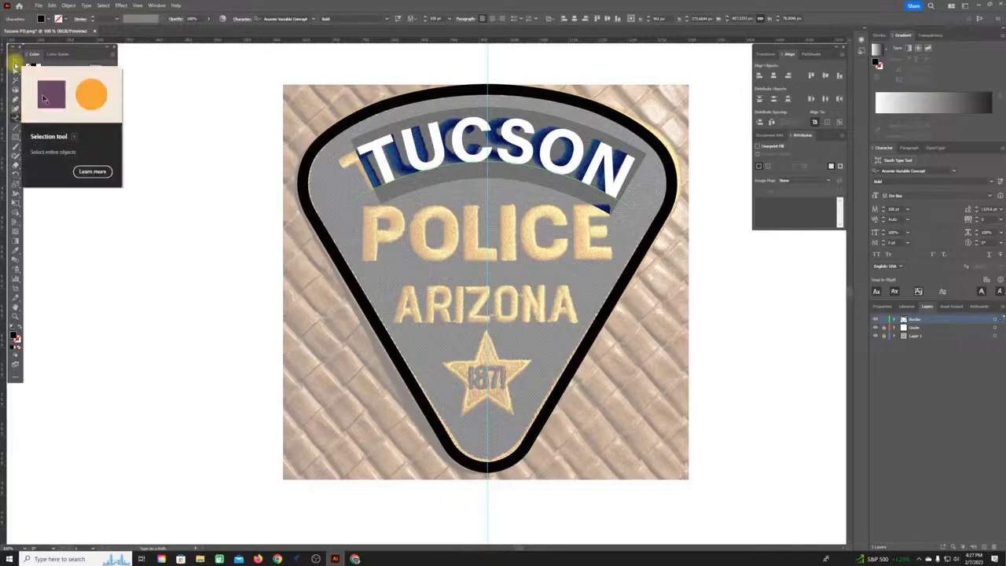
- Slide TUCSON leftward along the arc until its T covers the photo's T, and set the tracking to 27
click(15, 66)
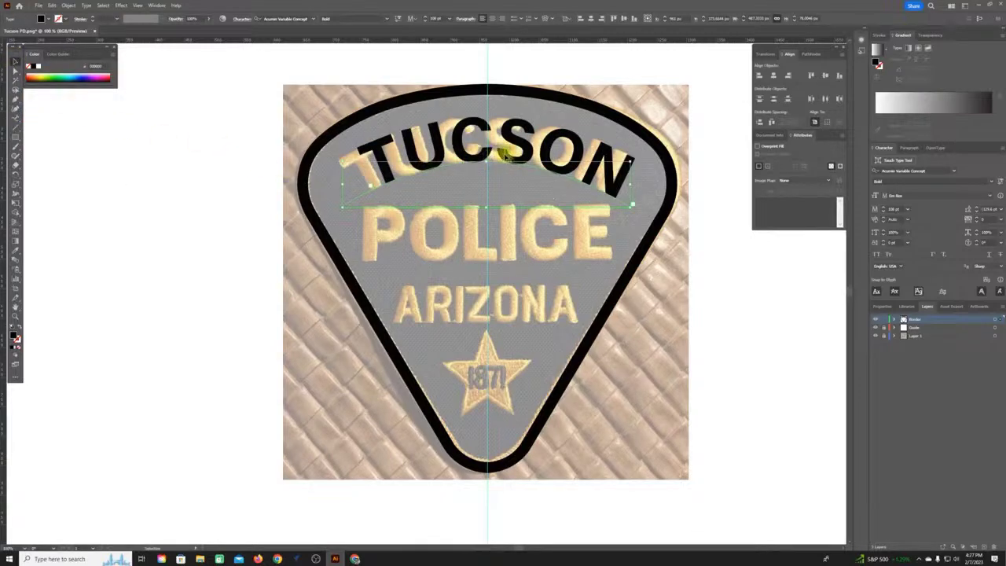
drag(504, 155, 488, 155)
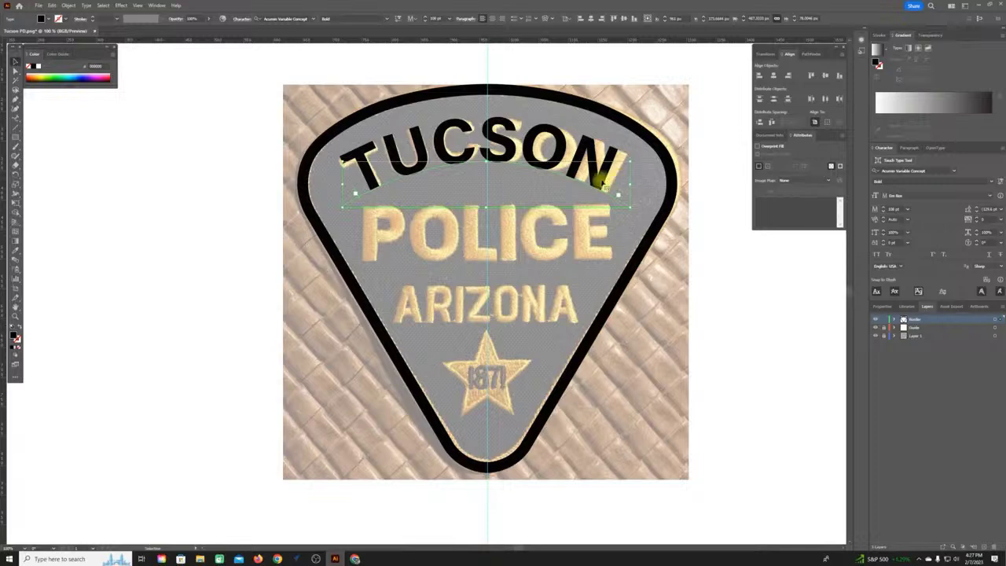
click(977, 219)
click(978, 219)
click(978, 218)
click(977, 219)
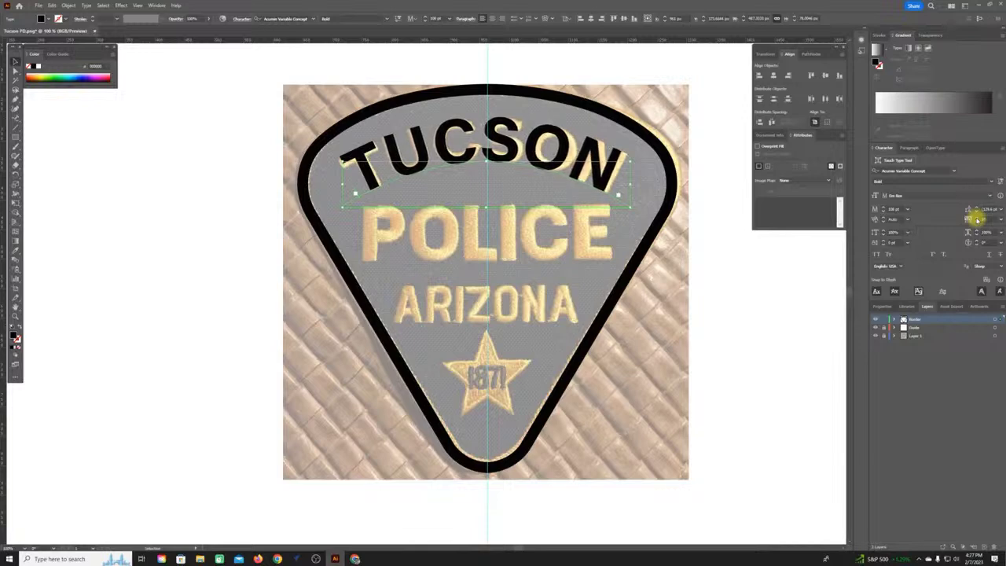
click(977, 219)
click(977, 218)
click(978, 219)
click(978, 219)
click(977, 219)
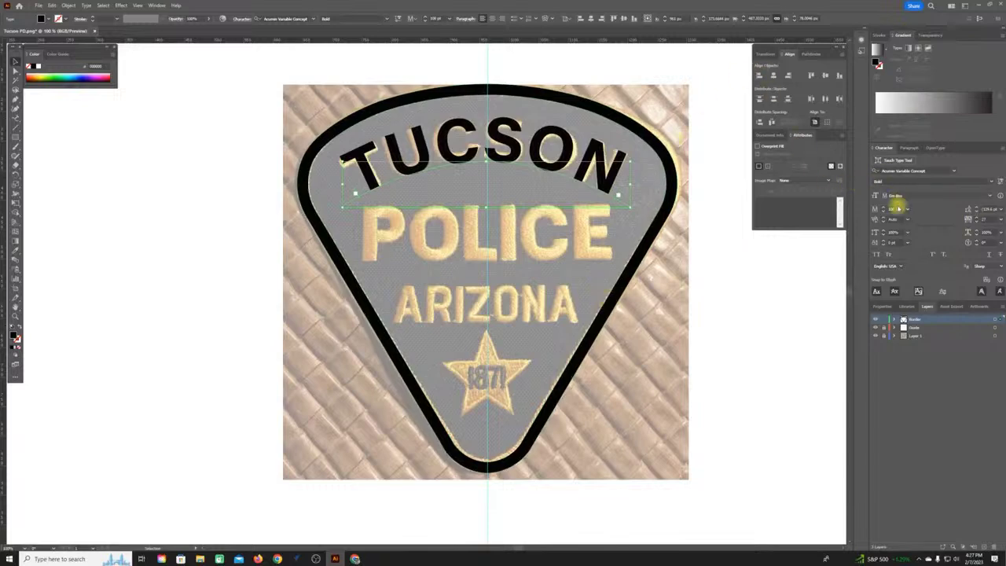
- Change TUCSON's font style to Black, set its tracking to 7 so the N fits on the arc, and deselect it
click(992, 182)
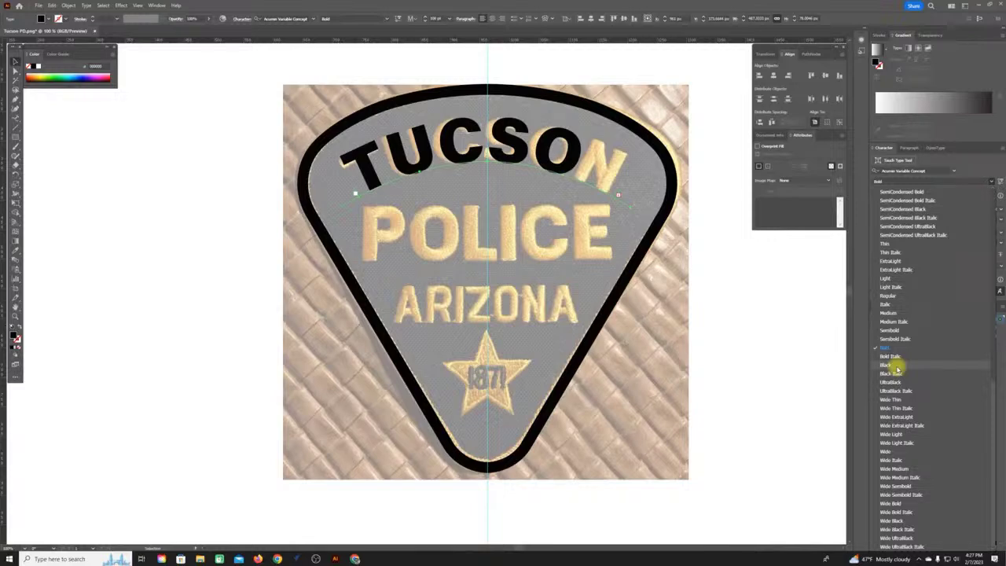
click(895, 367)
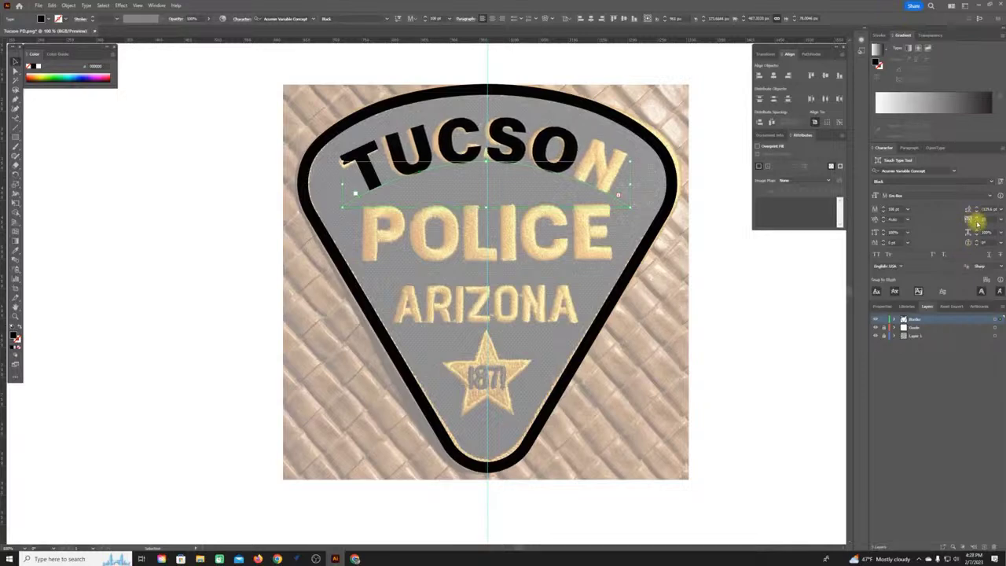
text(N)
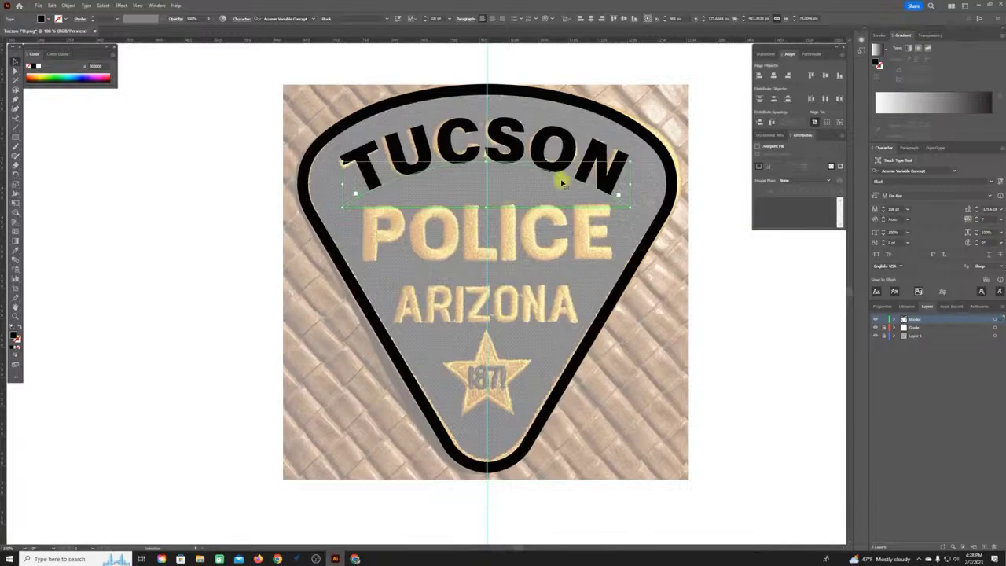
click(185, 217)
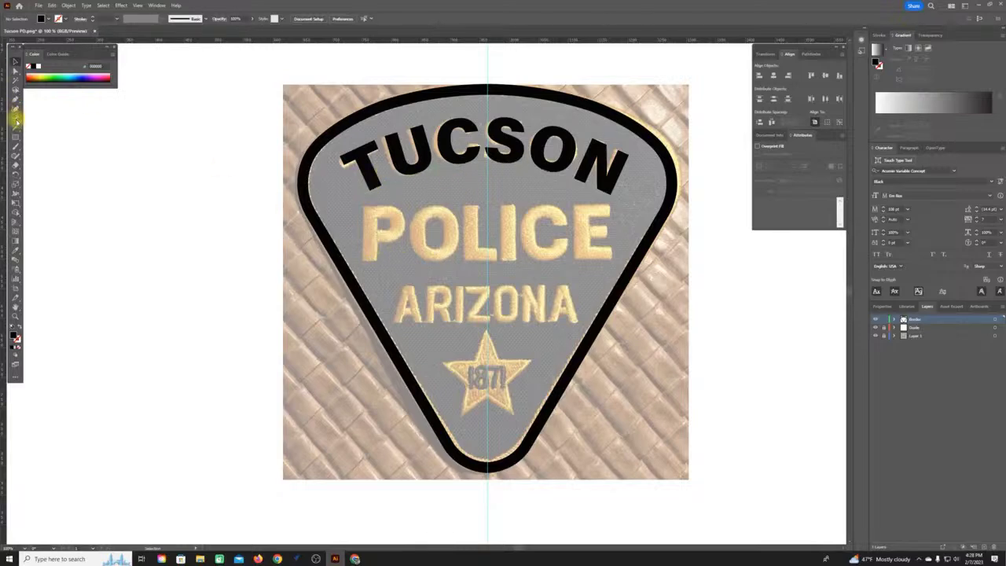
- Add a straight line of point text reading POLICE over the photo's POLICE lettering
click(18, 122)
drag(17, 122, 39, 118)
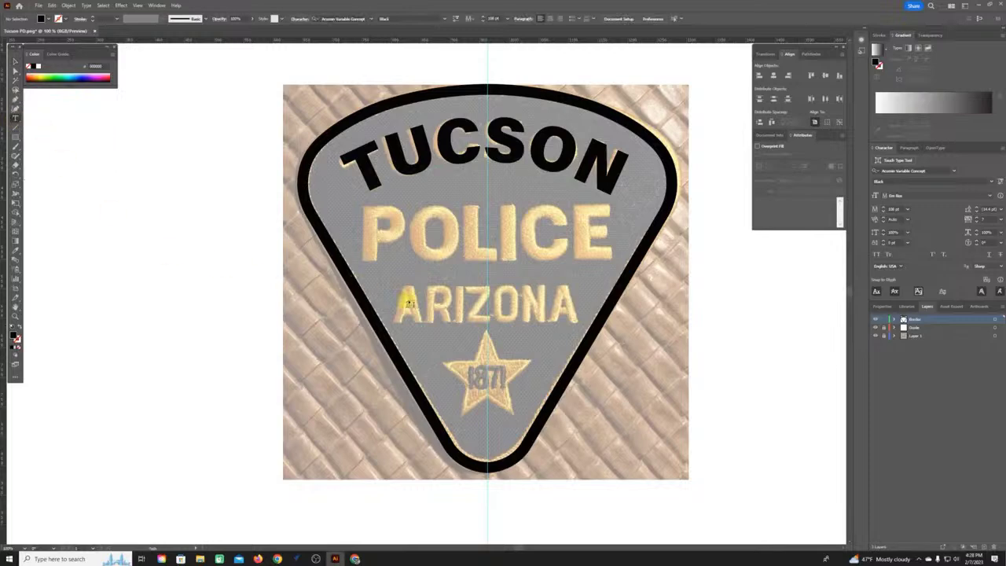
click(378, 254)
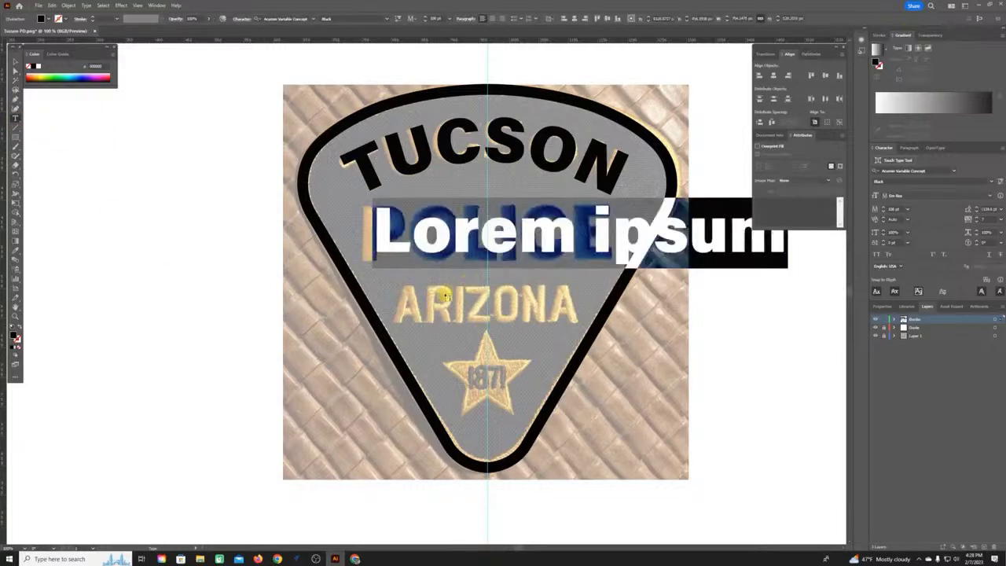
text(POPL)
key(BackSpace)
key(BackSpace)
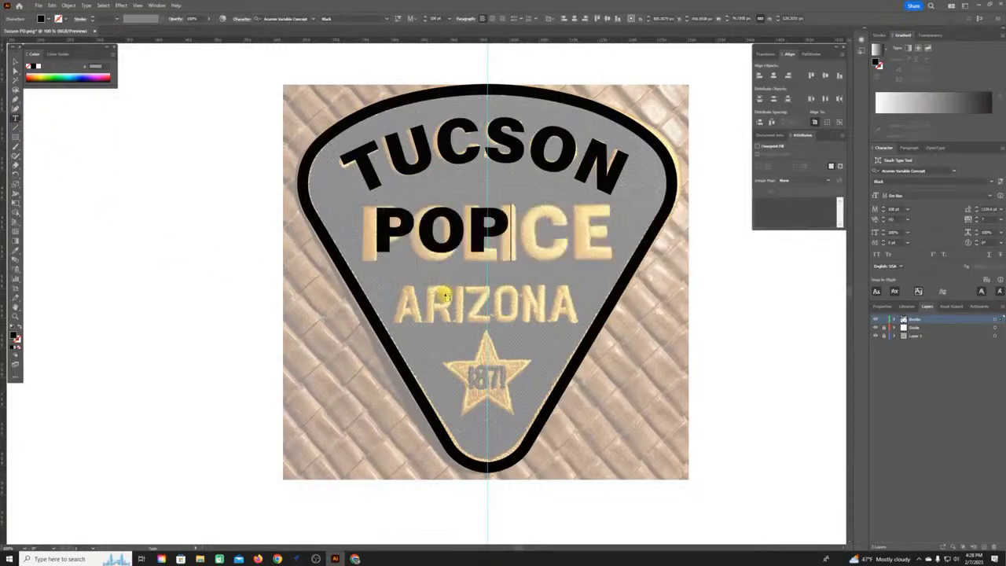
text(LICE)
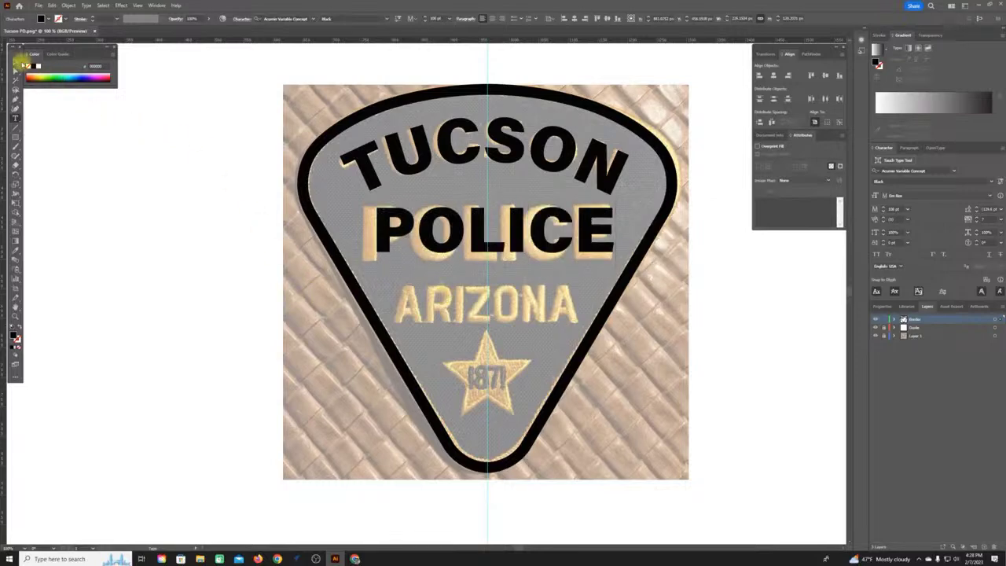
- Move the POLICE text so its P sits on the photo's P and set its font size to 132 pt
click(14, 62)
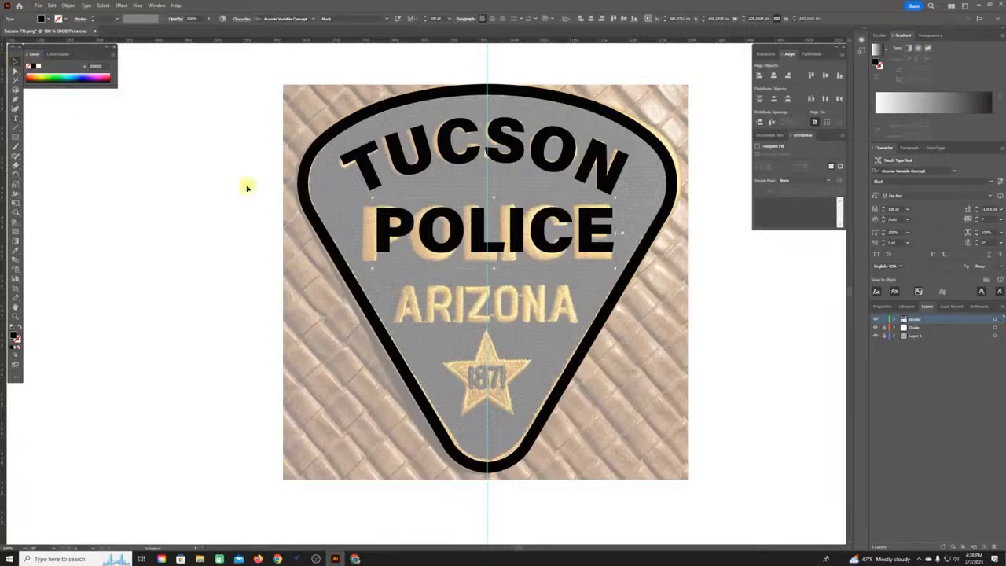
drag(388, 229, 372, 243)
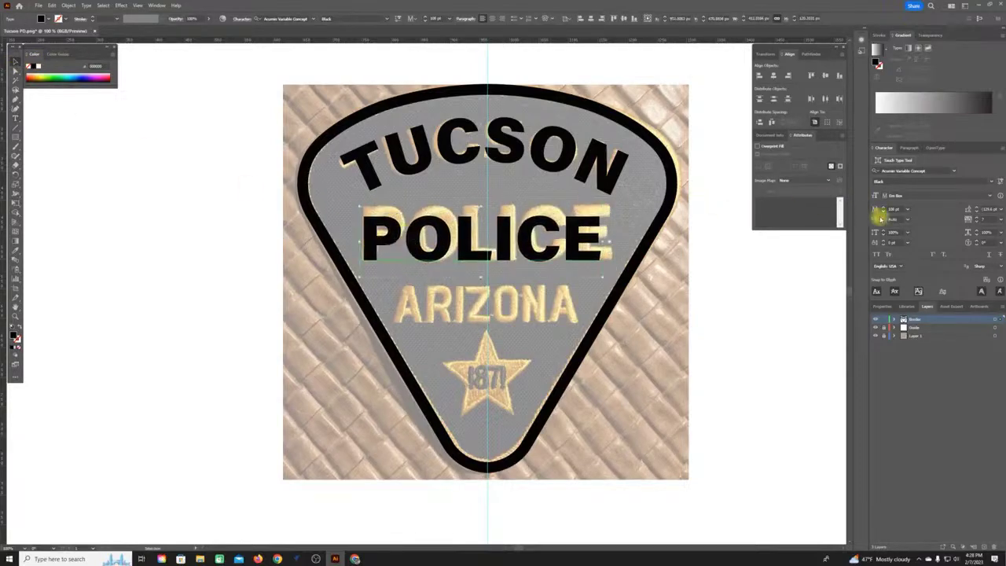
scroll(886, 210, up, 10)
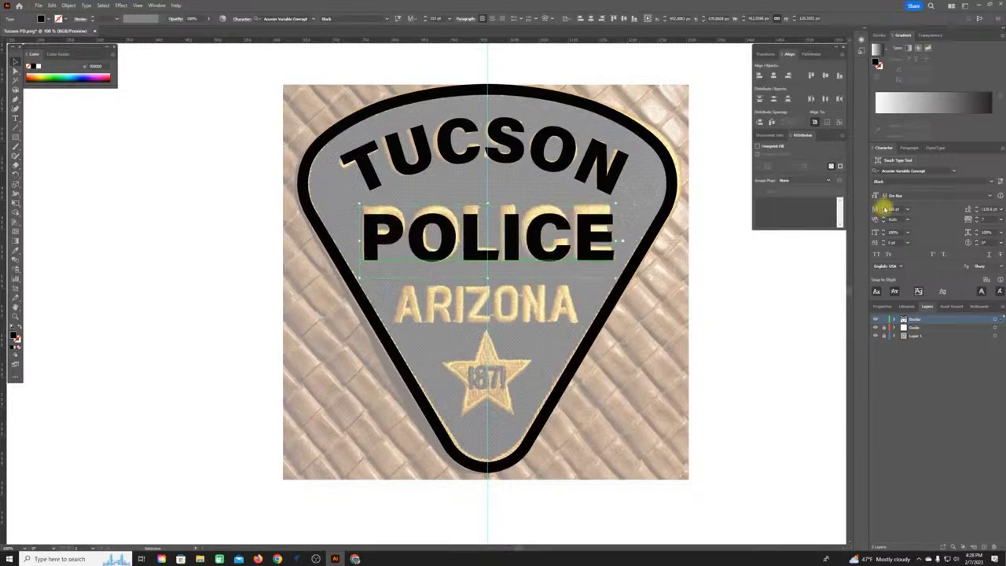
scroll(886, 210, up, 6)
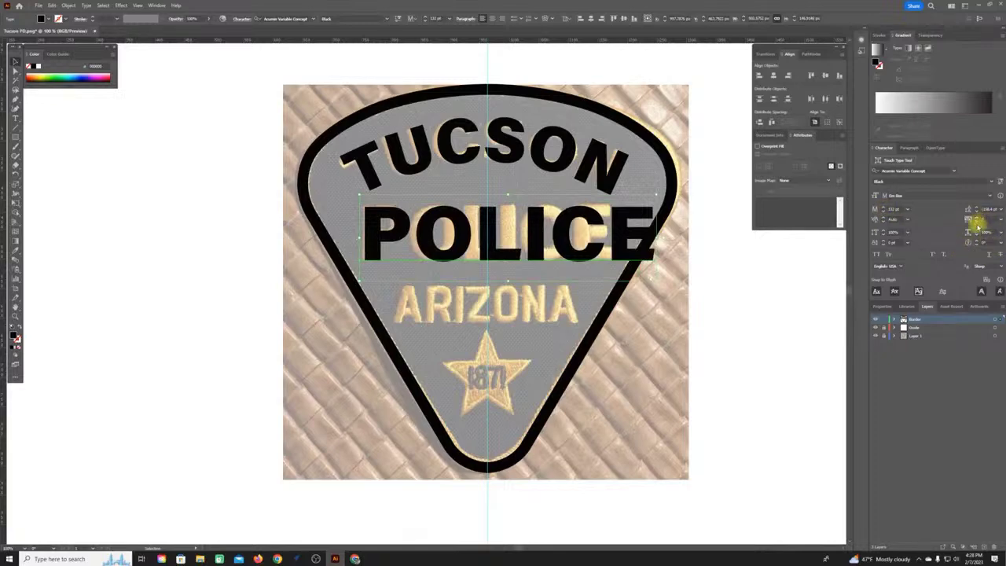
- Set the POLICE text's tracking to -47 and its horizontal scale to 92% to fit the photo's lettering, and deselect it
scroll(977, 223, down, 4)
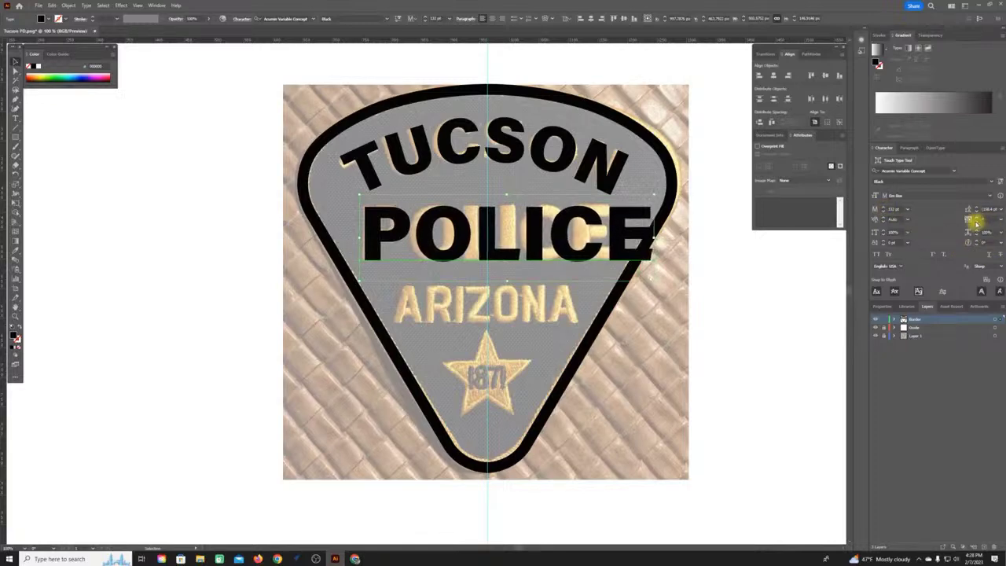
scroll(978, 223, down, 5)
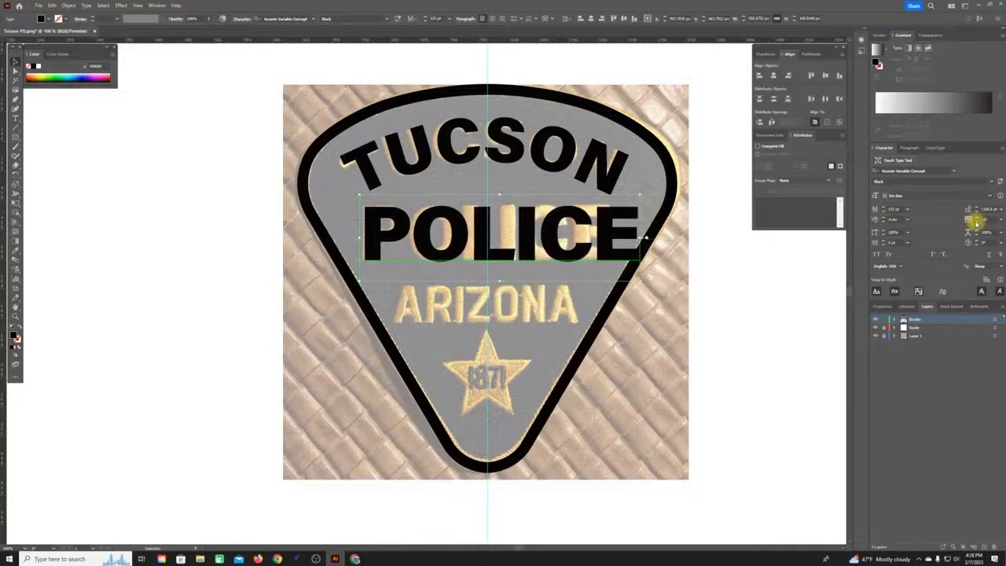
scroll(977, 223, down, 3)
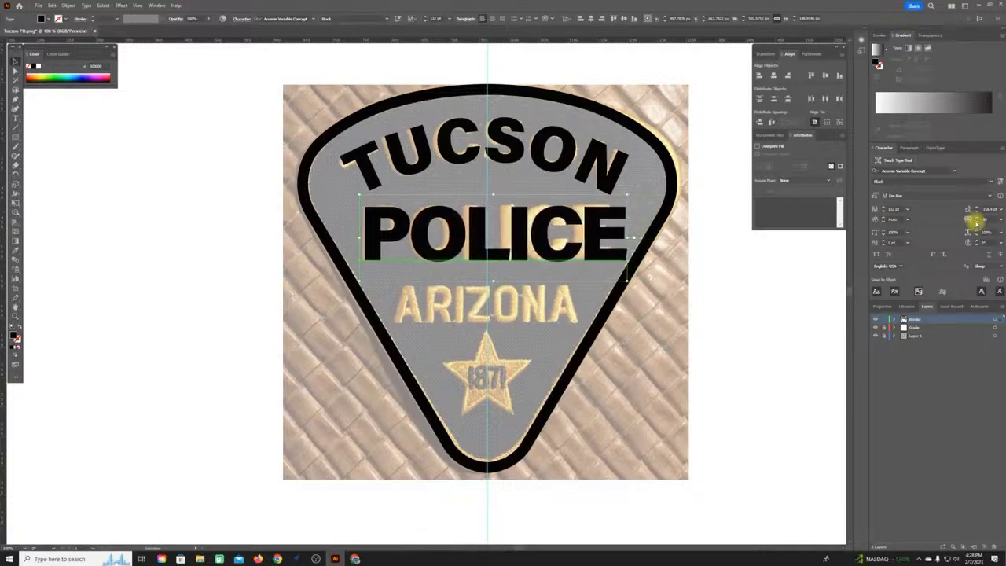
scroll(977, 224, down, 2)
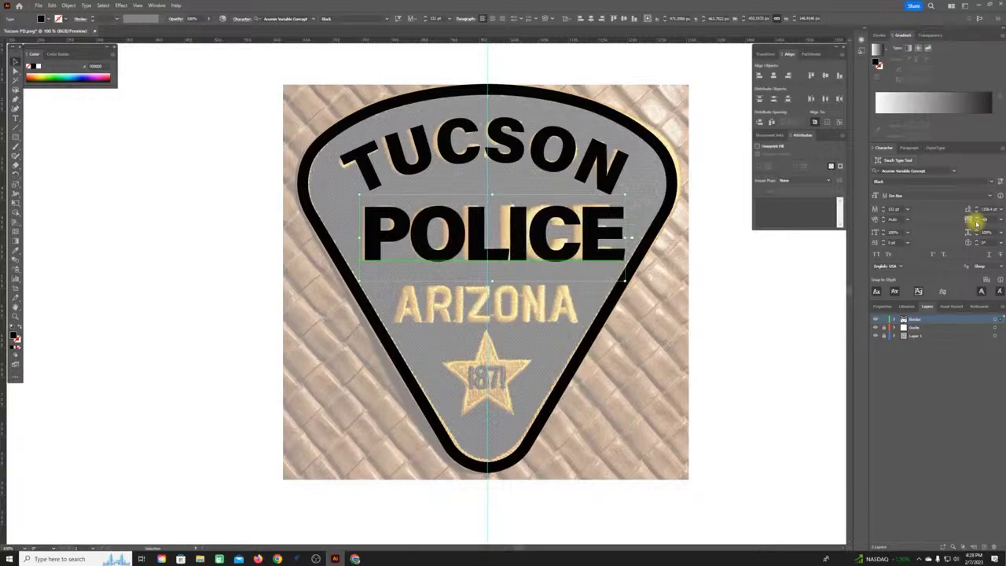
scroll(977, 224, down, 2)
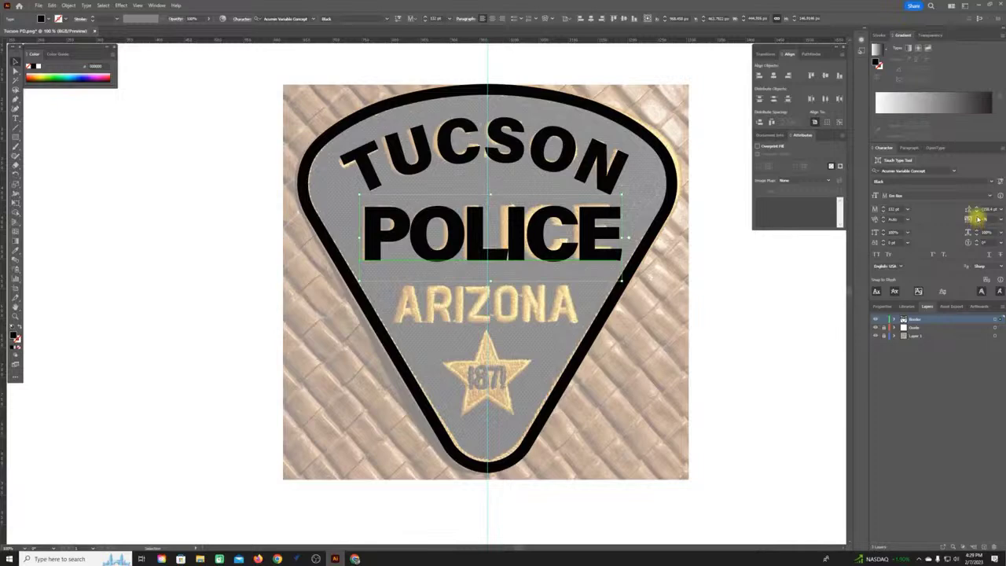
scroll(977, 220, up, 4)
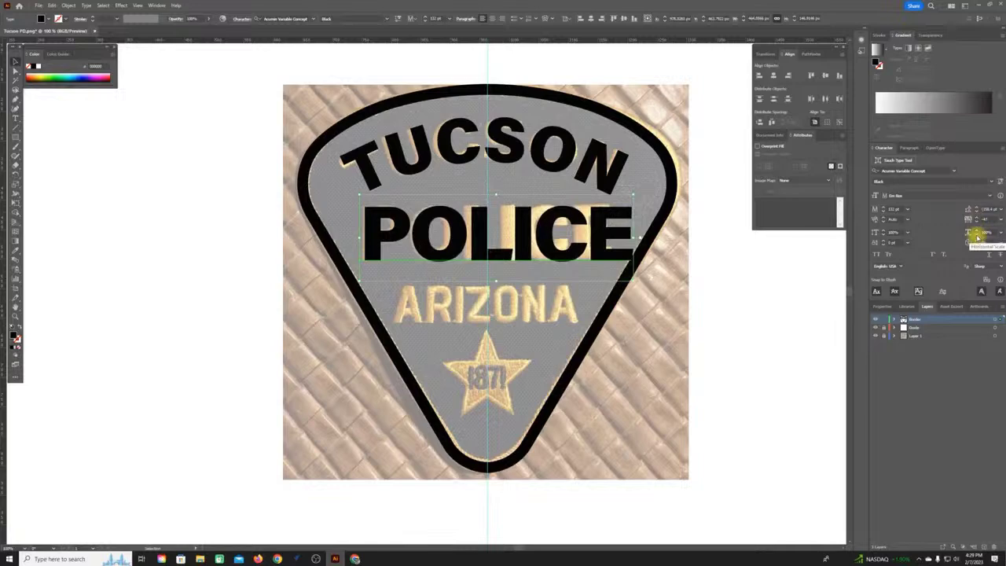
scroll(977, 236, down, 5)
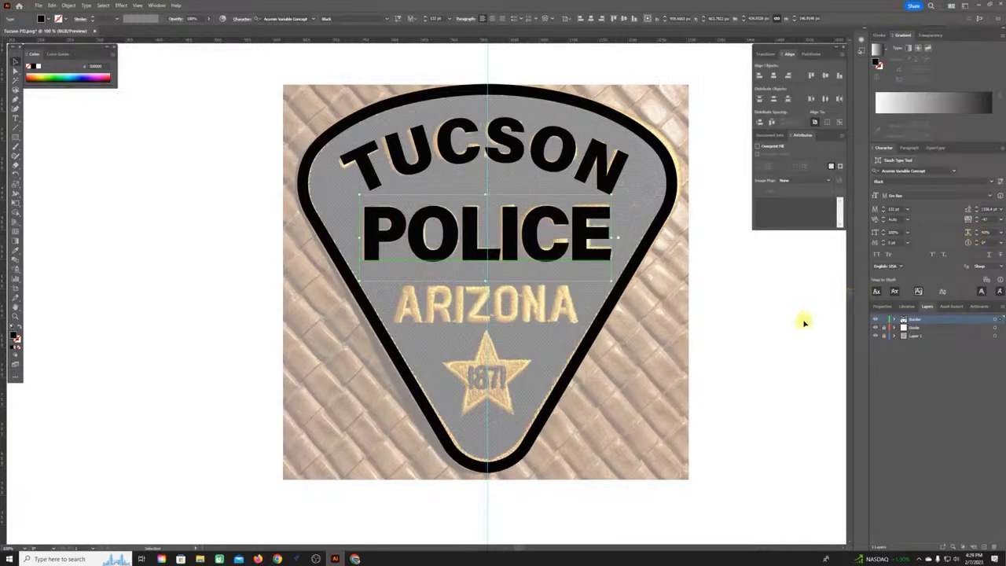
click(729, 286)
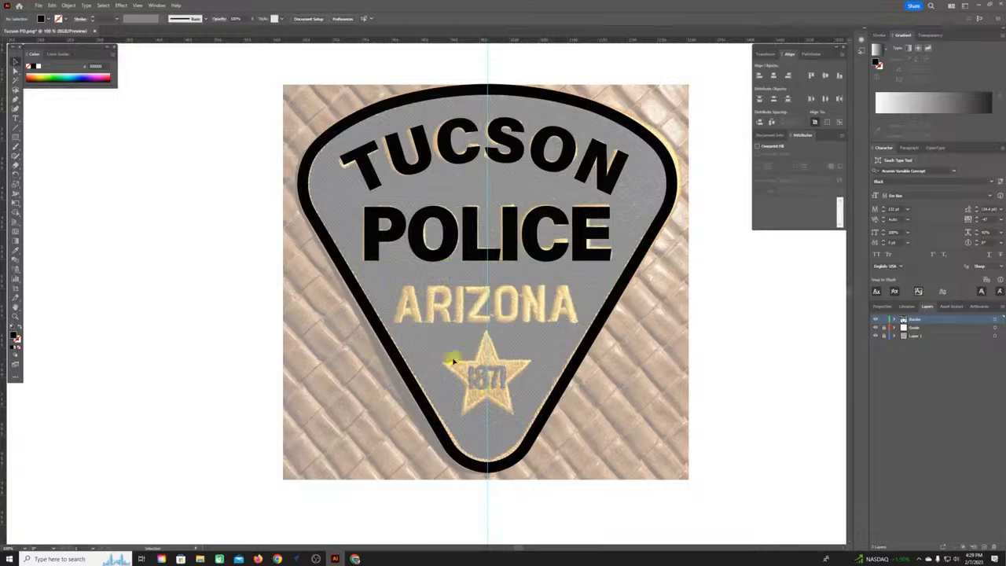
- Draw a five-pointed star about 160 by 152 px over the photo's star, centred on the vertical guide, and nudge it into place
click(17, 139)
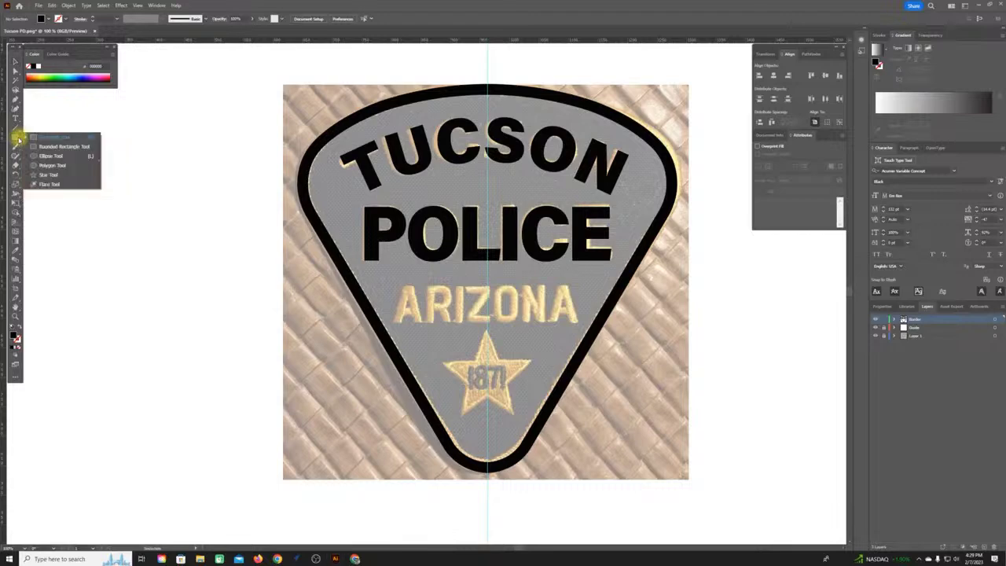
click(49, 175)
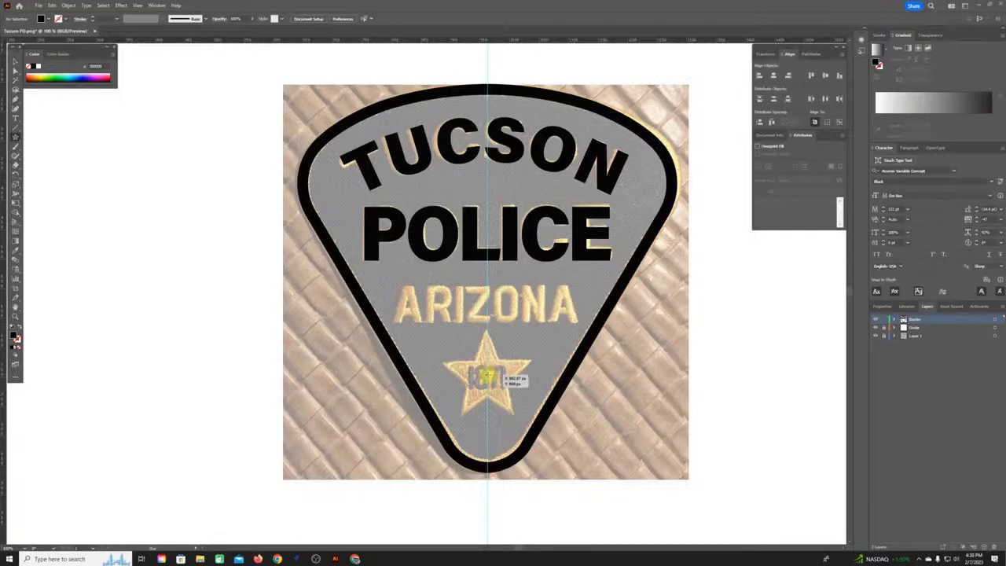
drag(487, 376, 519, 412)
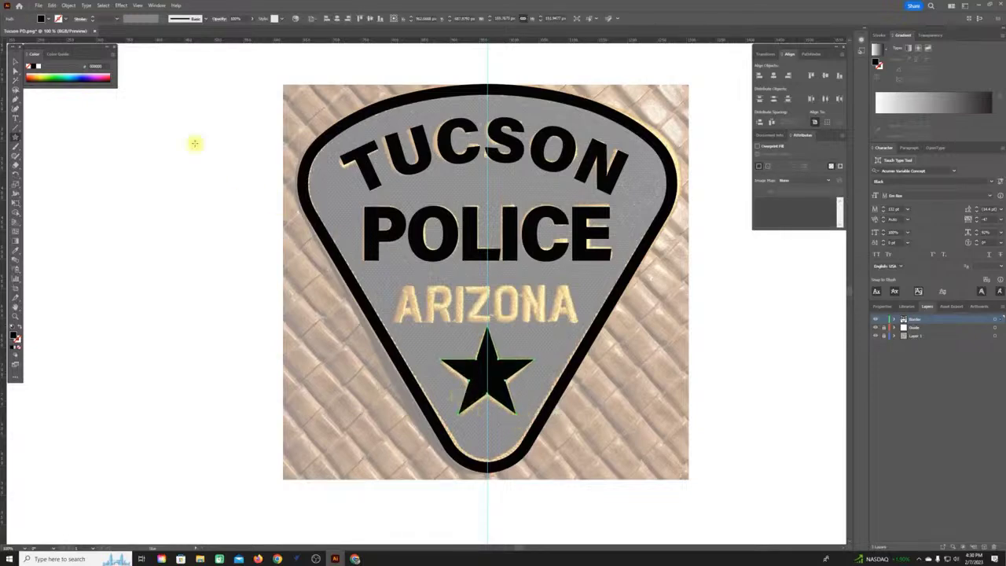
click(15, 61)
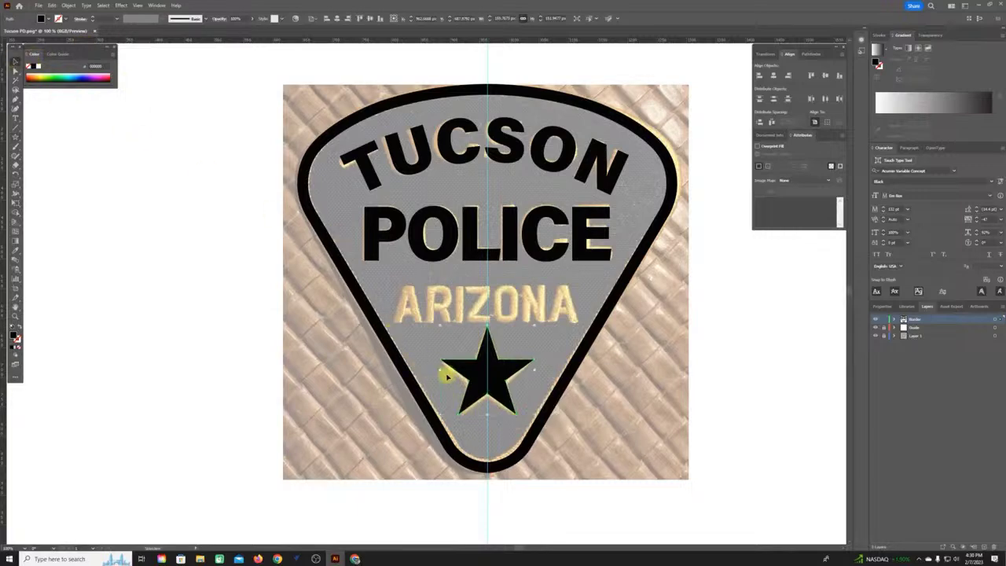
click(496, 378)
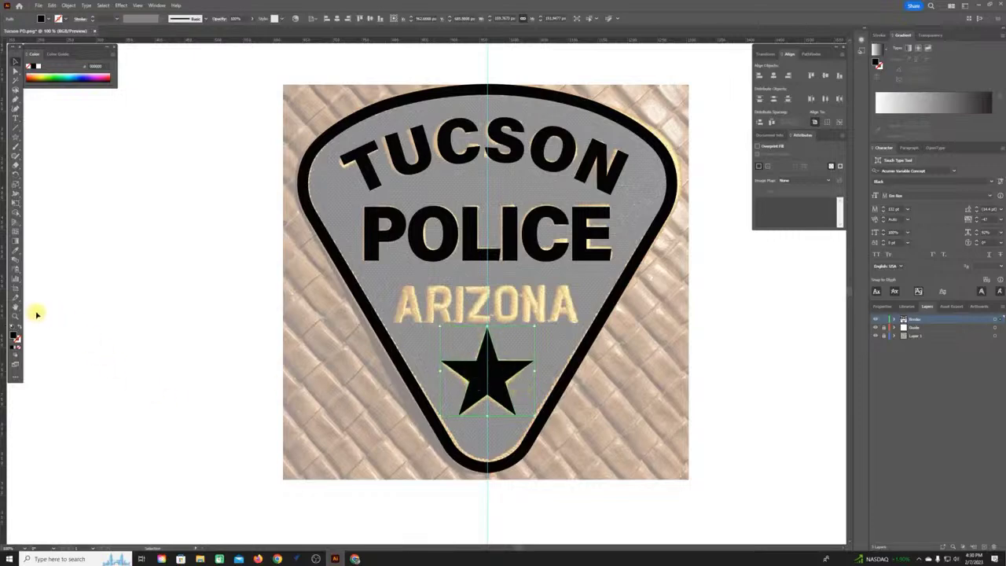
- Swap the star's fill and stroke so it is an unfilled black outline, and set its stroke weight to 3 pt
click(16, 331)
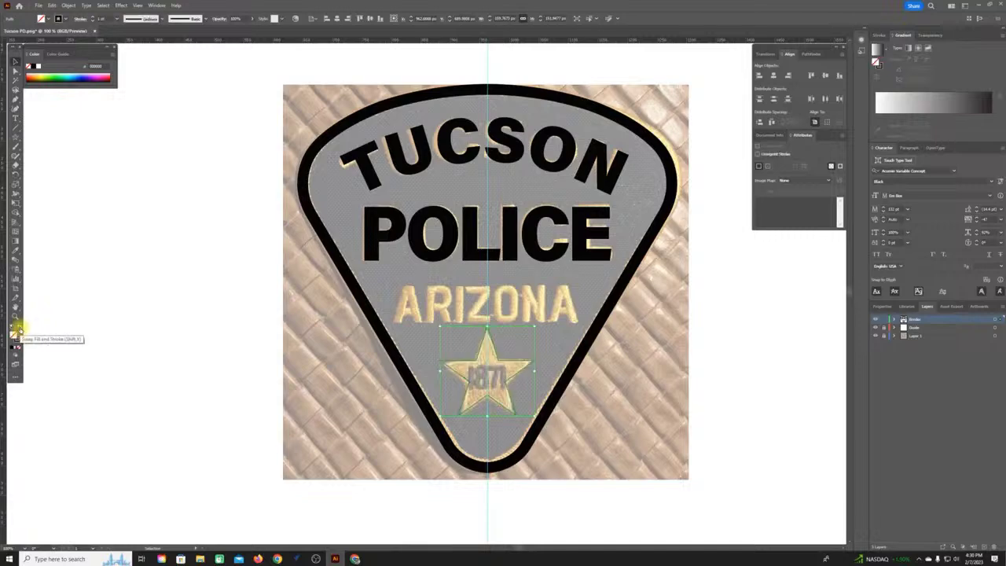
click(92, 18)
click(92, 18)
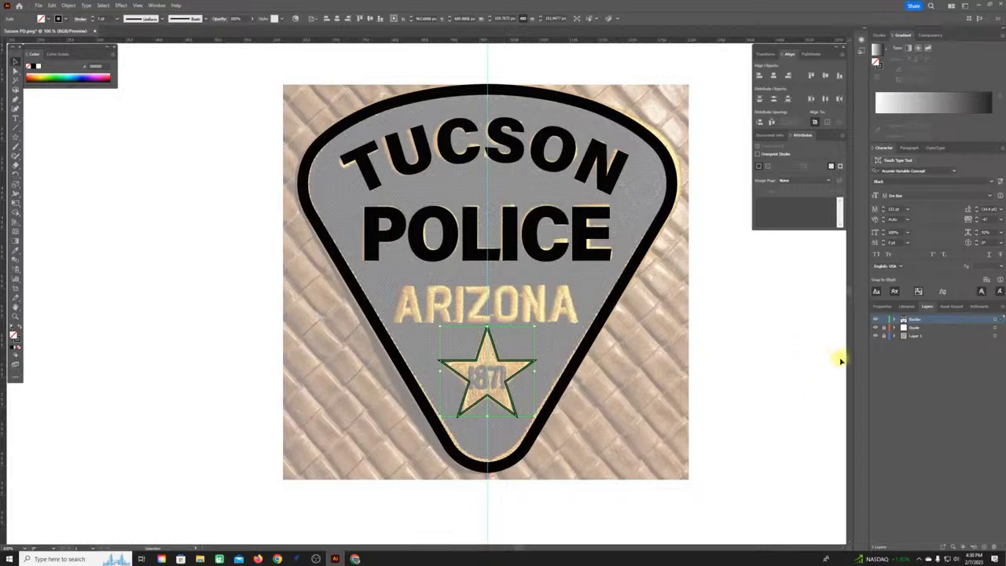
- Hide the reference photo on Layer 1 and deselect the star
click(876, 335)
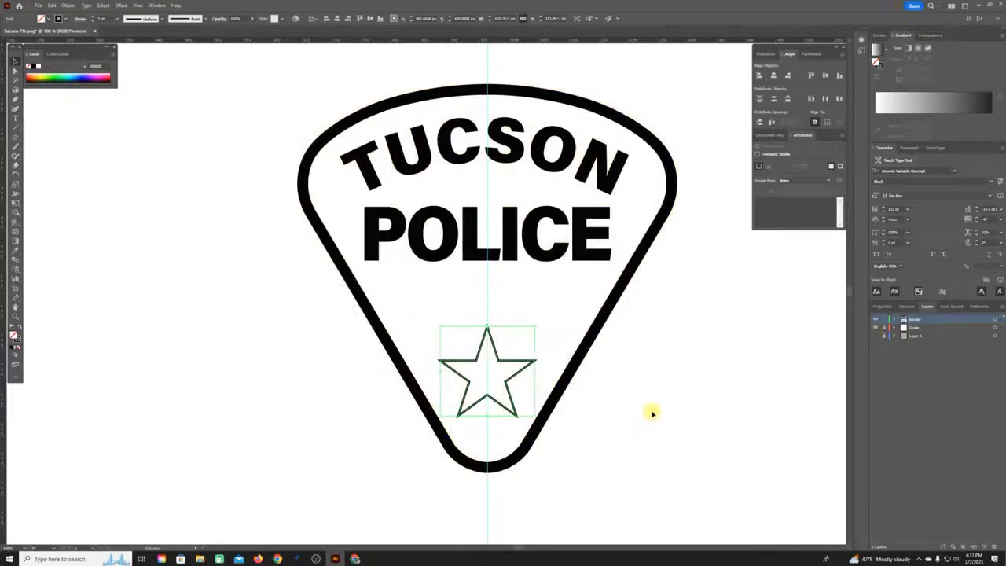
click(692, 260)
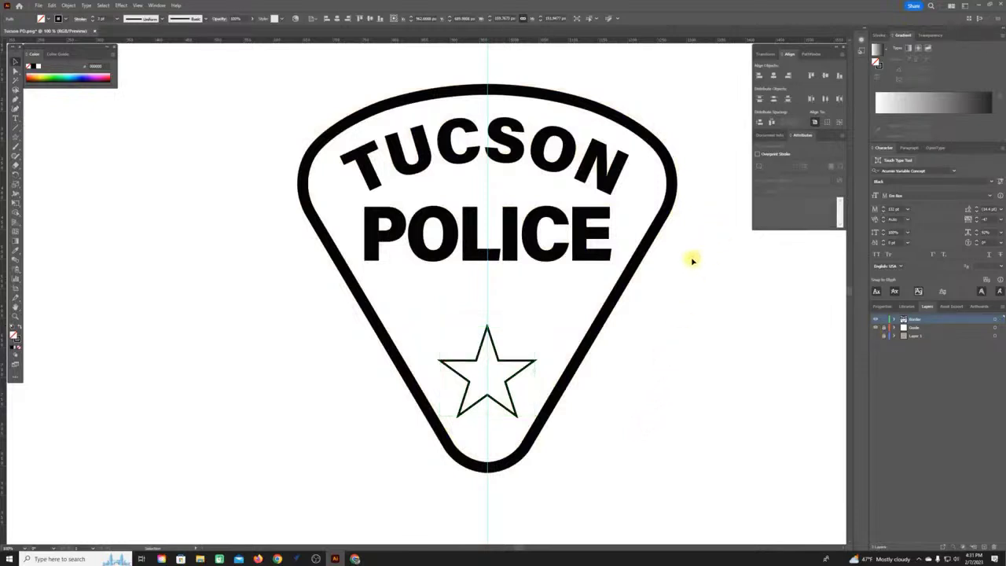
click(639, 270)
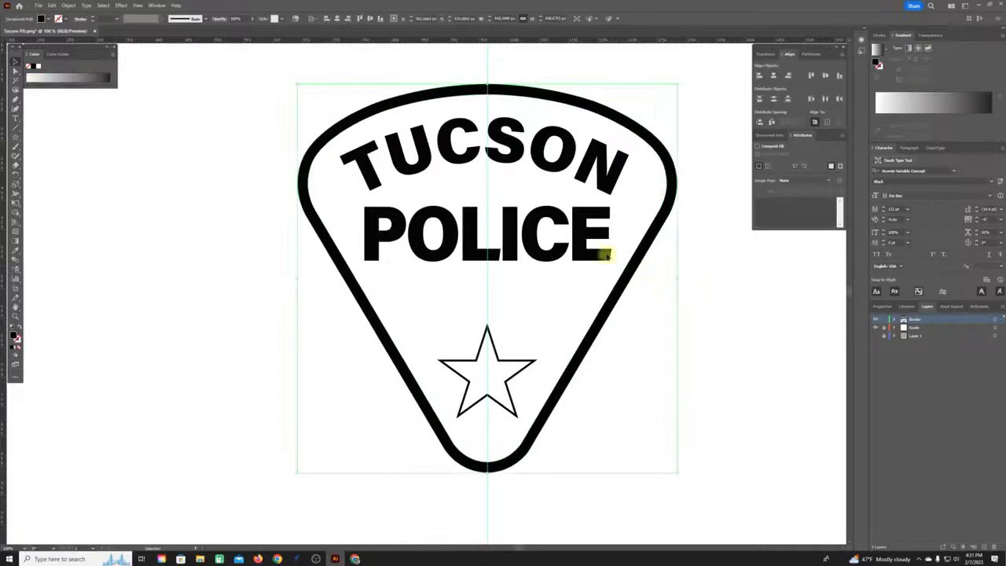
- Convert the TUCSON and POLICE text to outlines together and deselect them
click(580, 247)
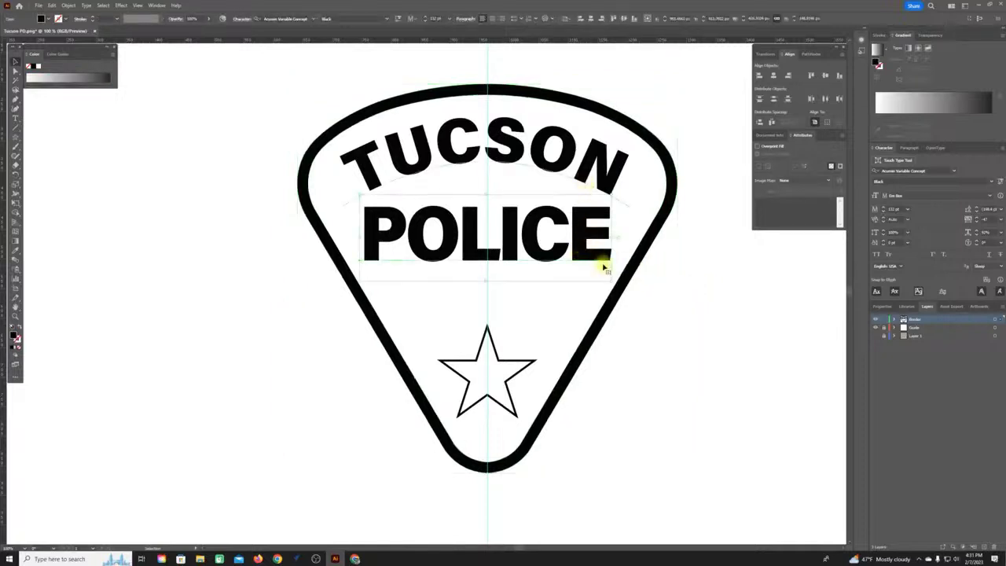
shift+click(557, 166)
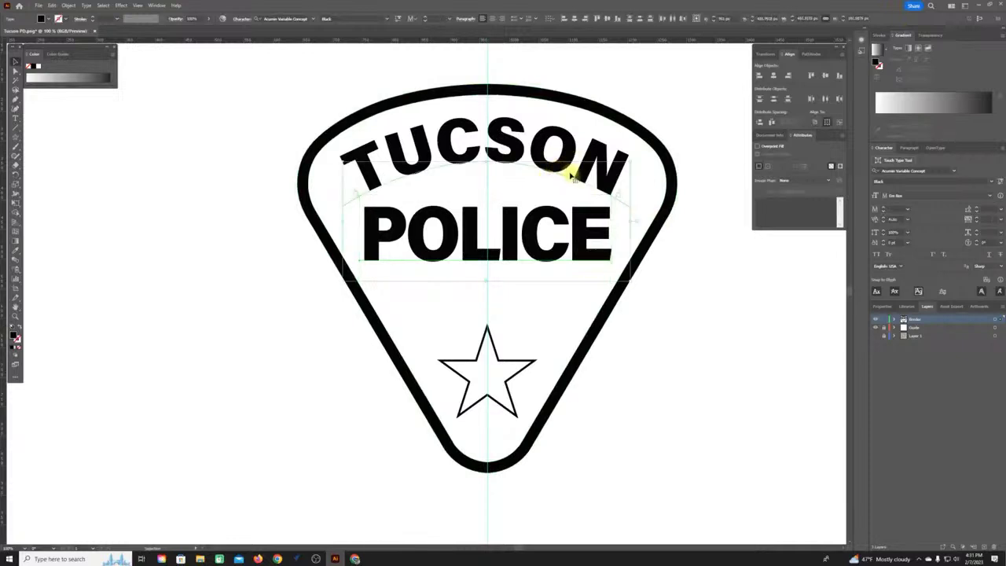
click(86, 7)
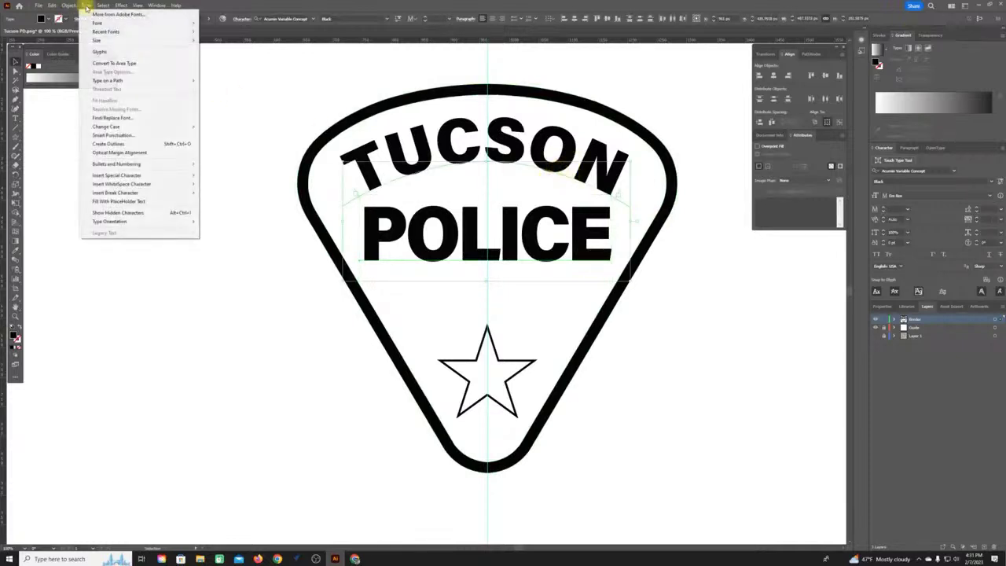
click(97, 144)
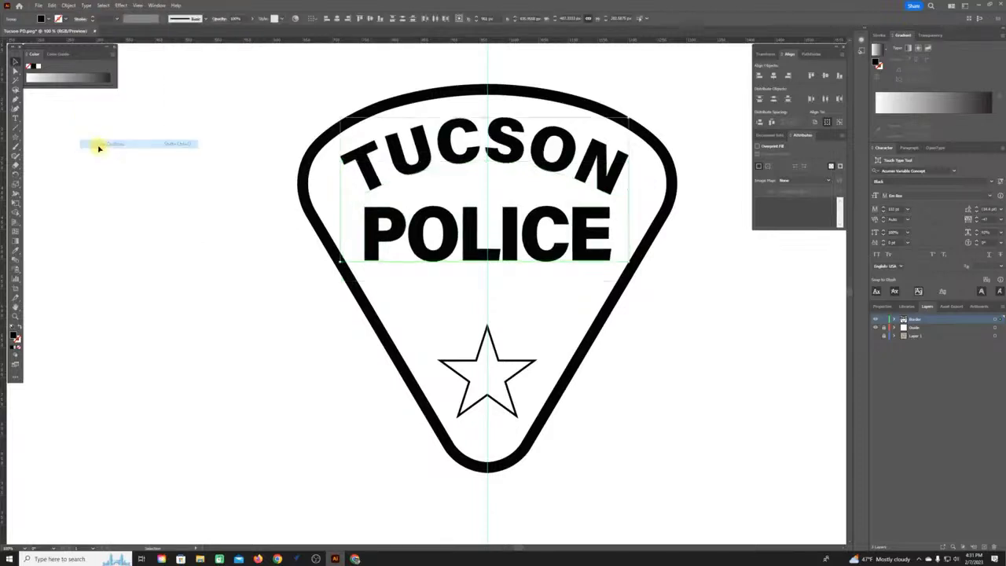
click(203, 313)
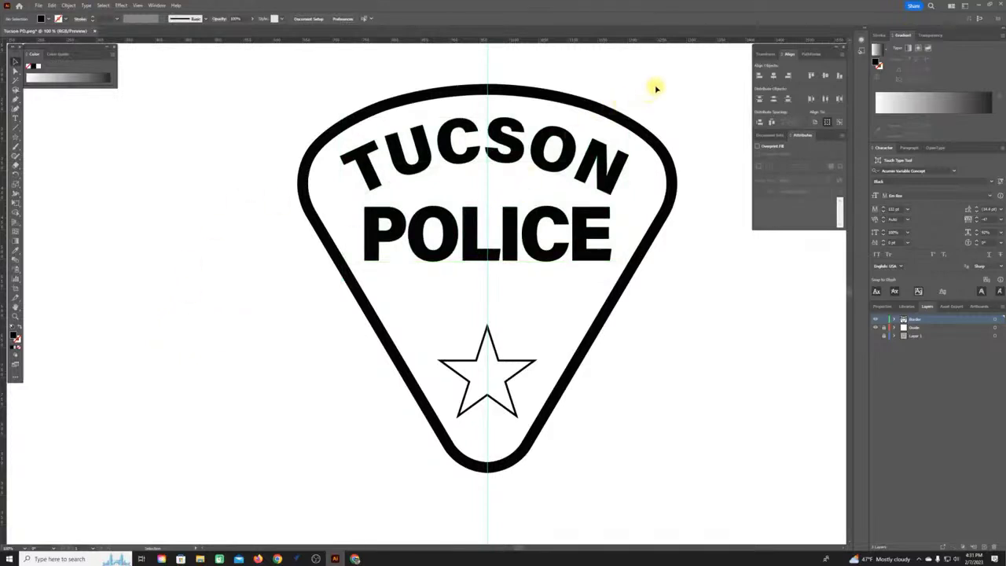
- Give the border and the outlined TUCSON and POLICE lettering no fill and a 1 pt black stroke, and deselect them
click(349, 226)
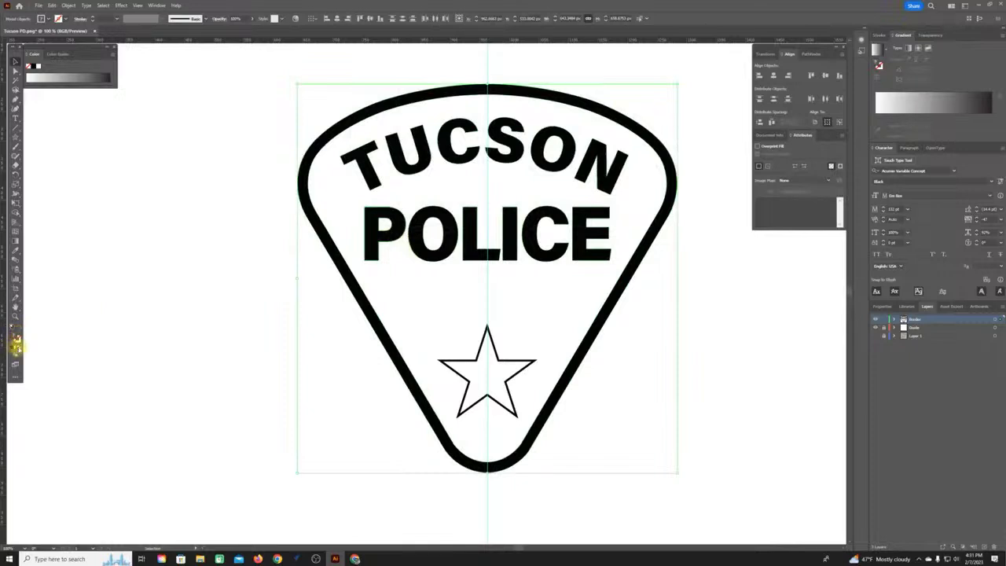
click(16, 347)
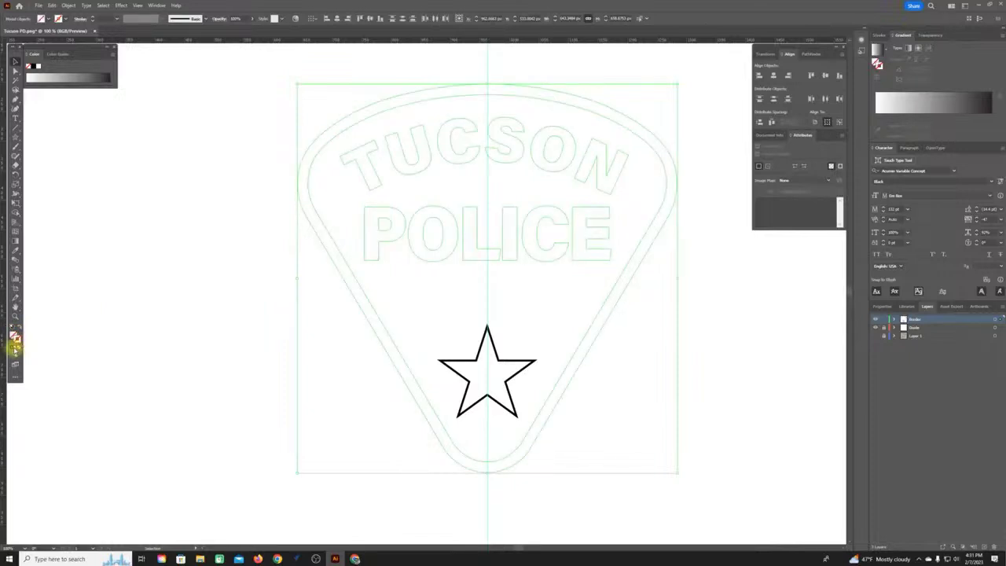
key(ctrl+z)
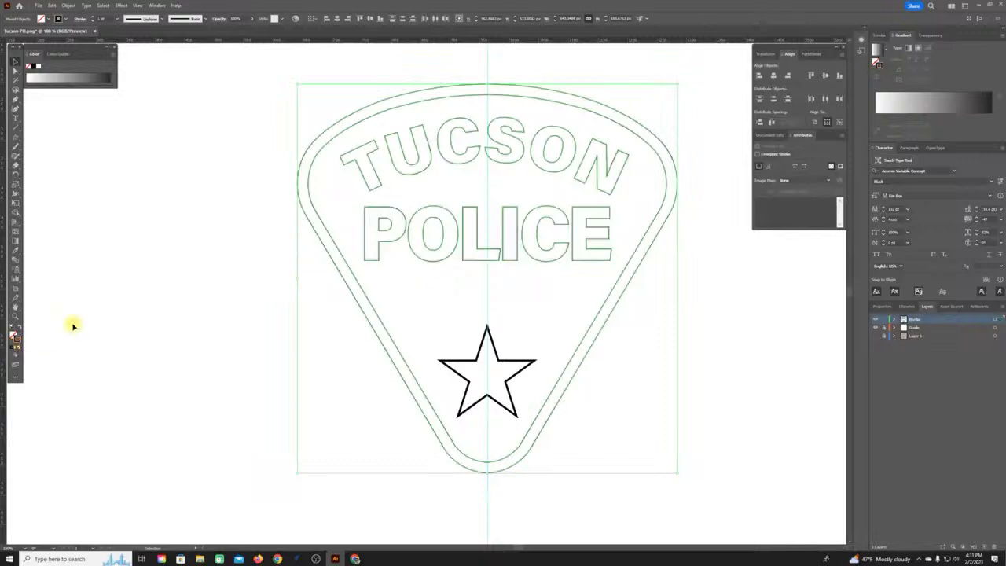
click(88, 360)
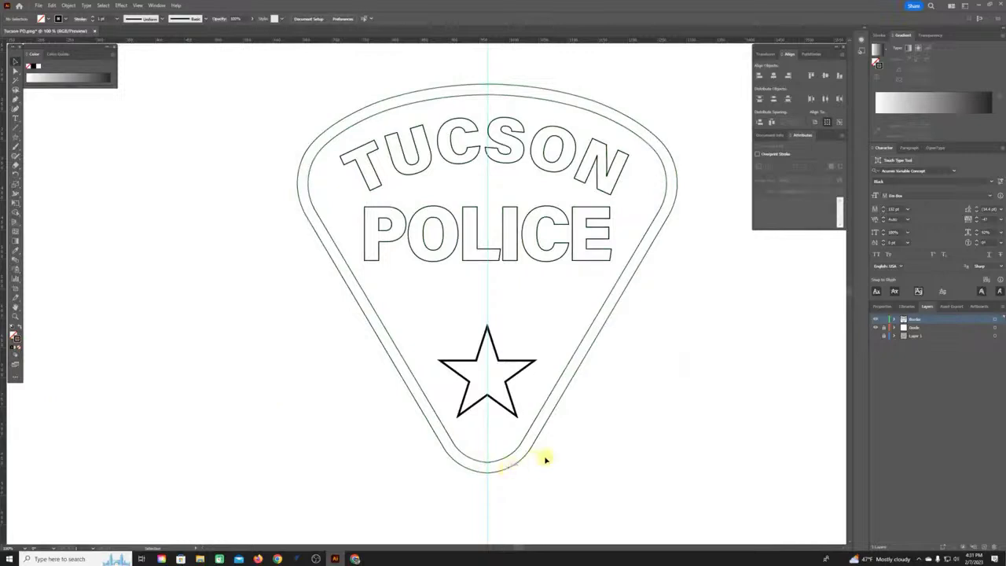
- Set the star's stroke weight to 4 pt and convert the stroke to an outlined shape
click(514, 410)
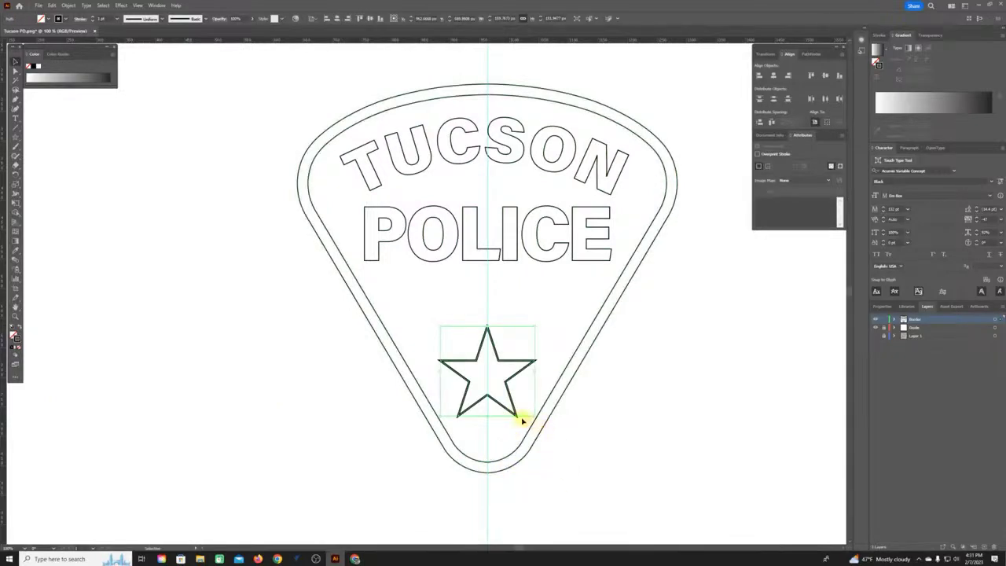
scroll(517, 425, up, 5)
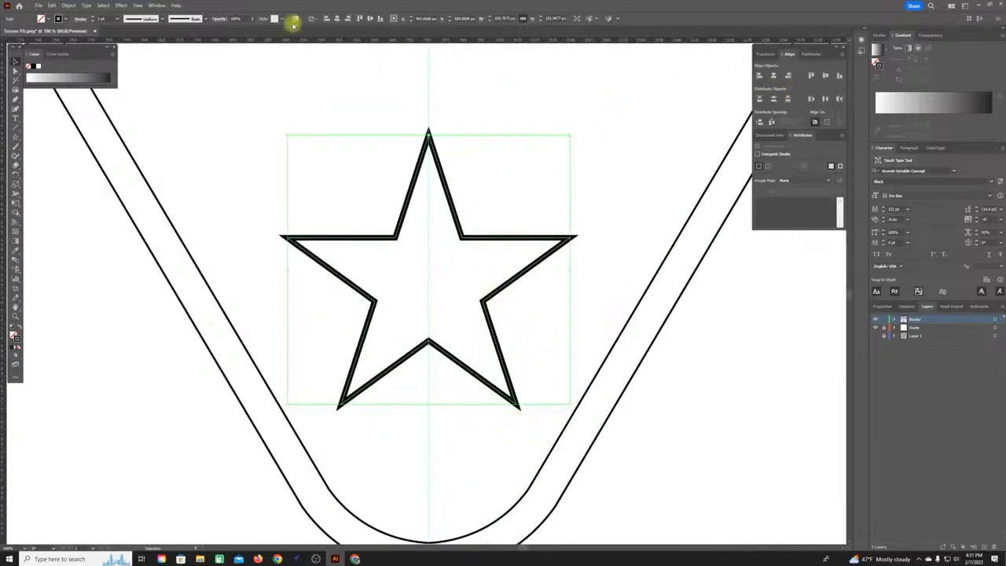
click(92, 18)
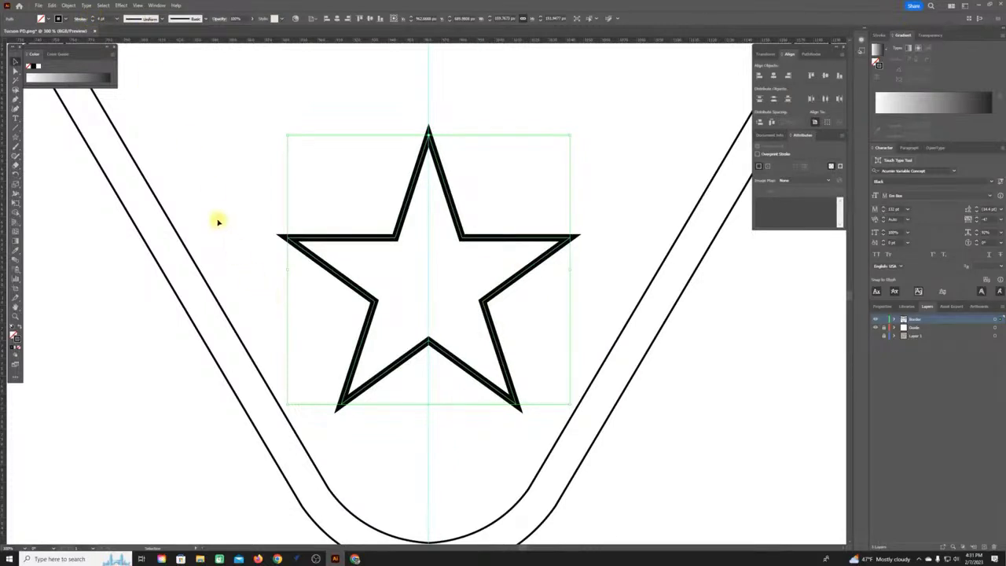
click(69, 5)
mouse_move(67, 201)
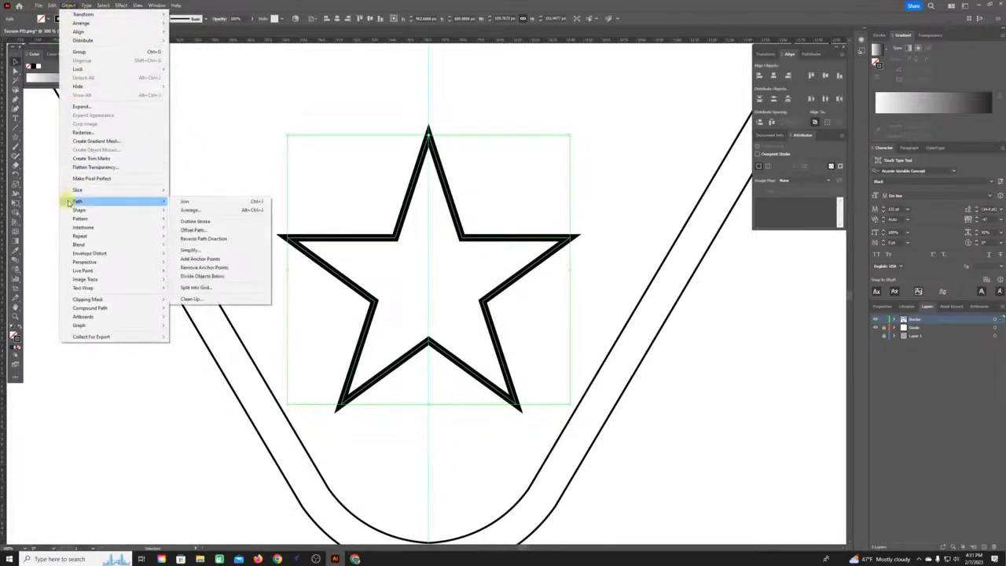
click(210, 225)
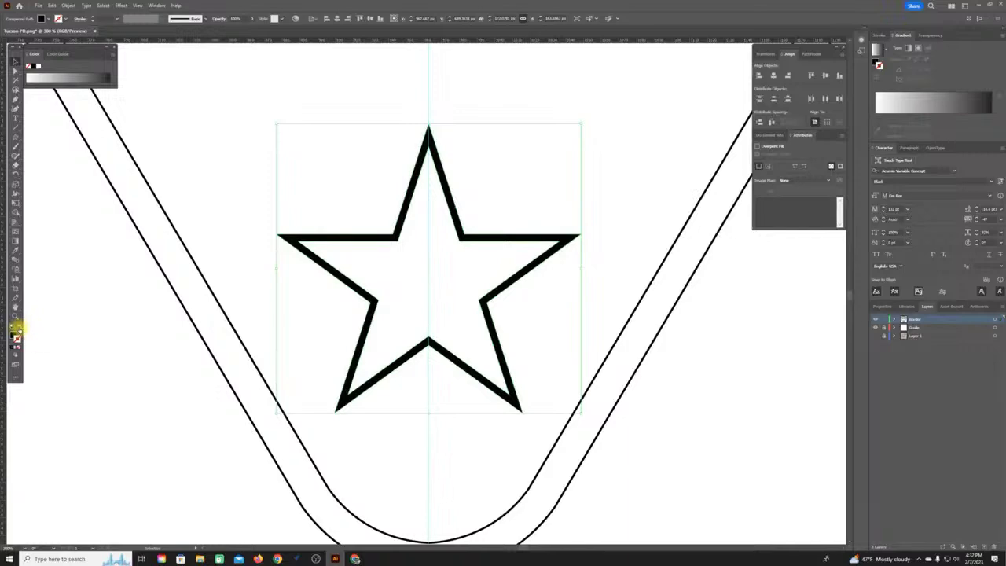
- Swap the outlined star's fill and stroke so it has only a 1 pt black contour, and deselect it
click(16, 328)
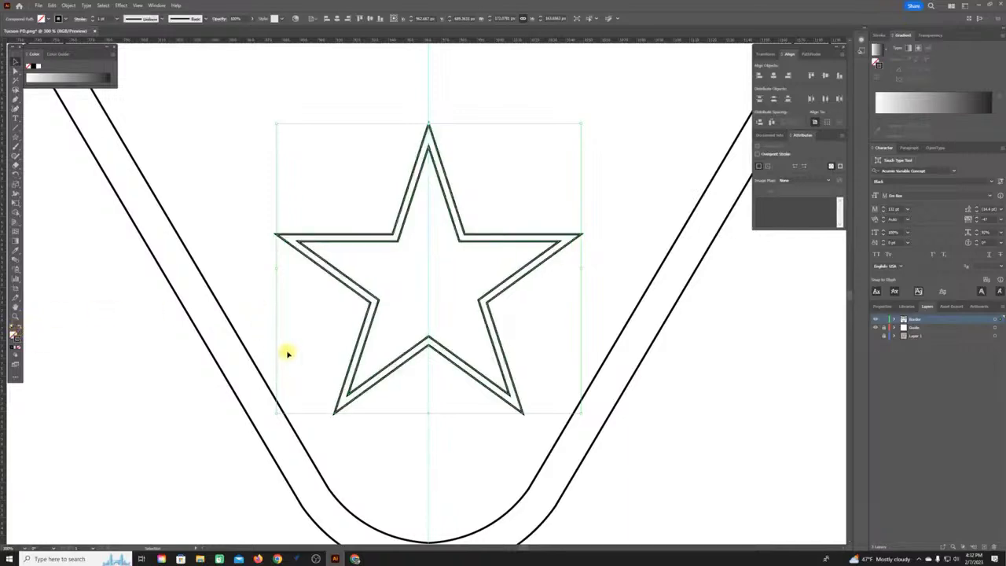
scroll(287, 354, down, 5)
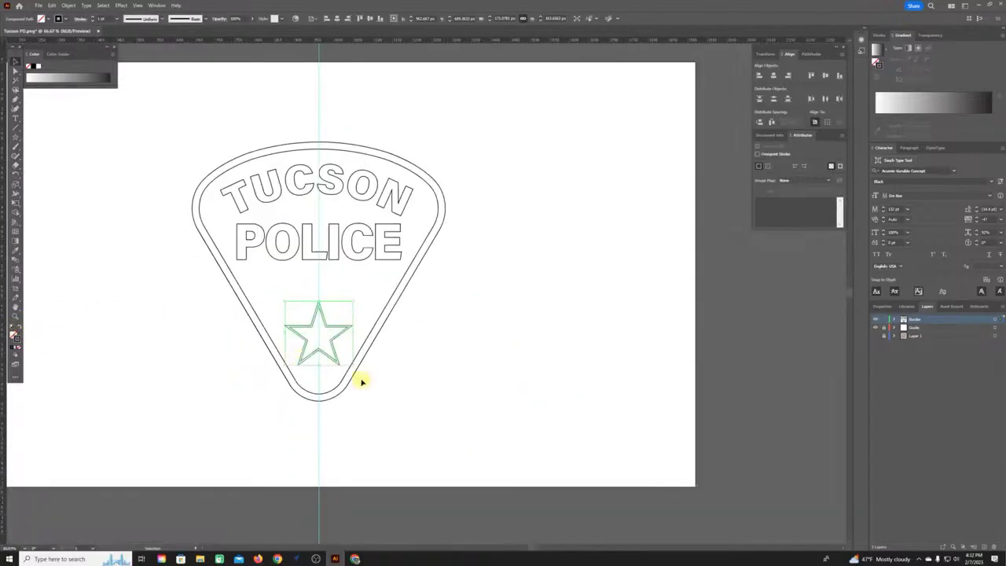
click(378, 420)
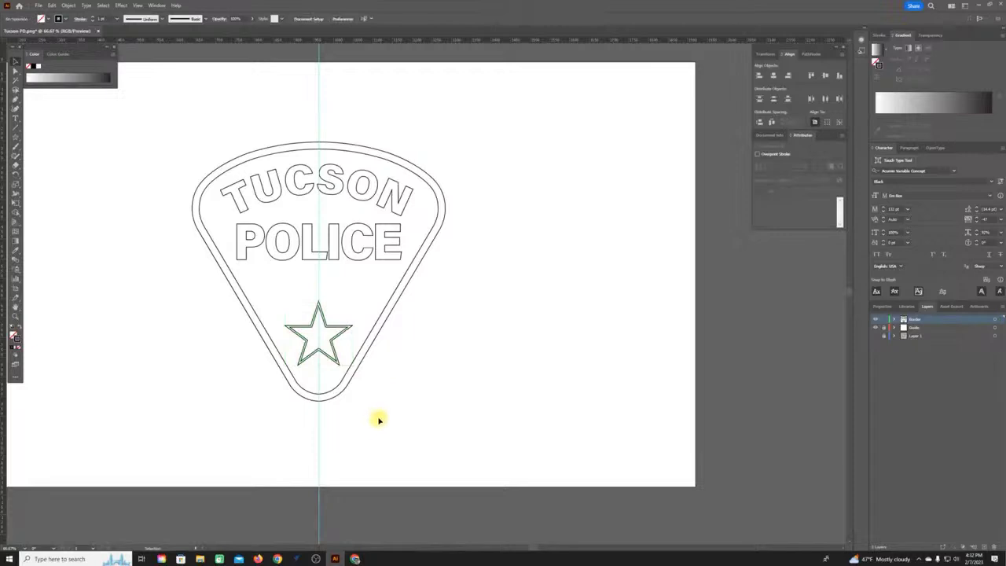